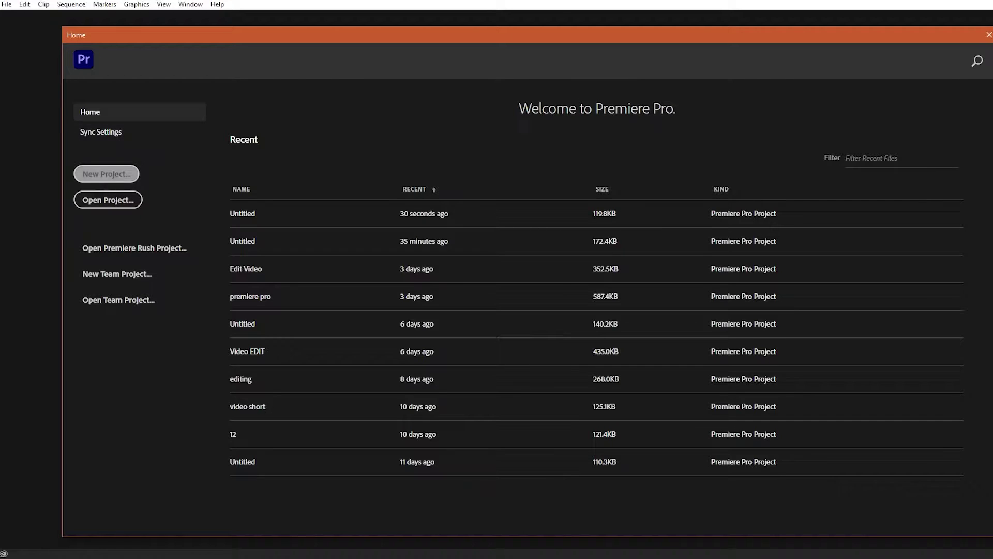
Create a new project named "8d Audio" with the default settings.
left_click(106, 174)
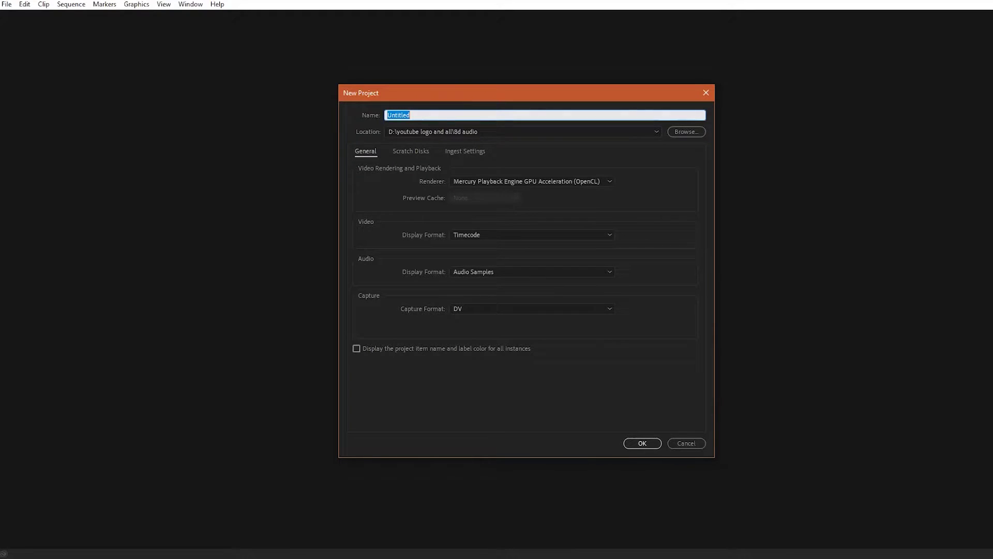
type("8d Audio")
key("Return")
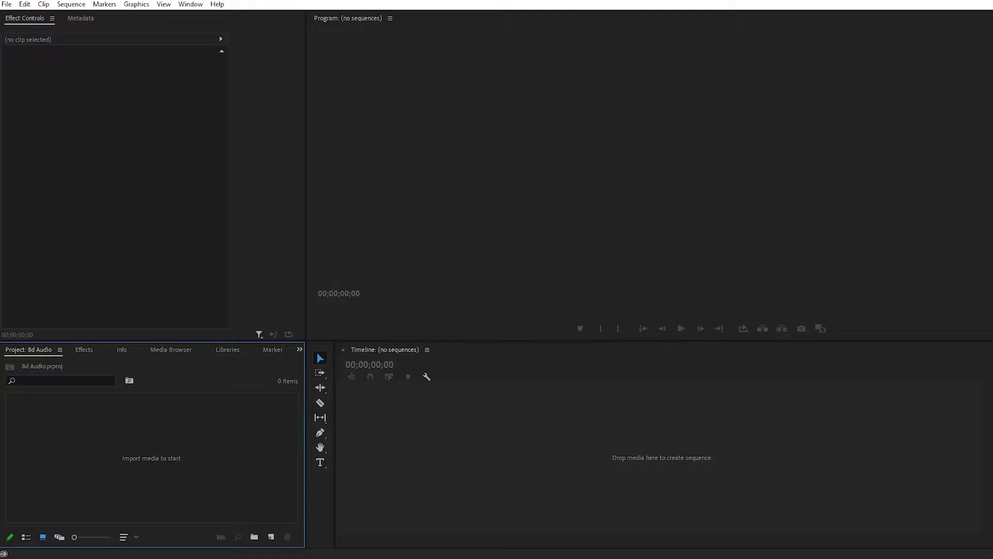
Import Lost In Nowhere(With Forest SFX).mp3 from the open File Explorer folder into the project.
key("alt+Tab")
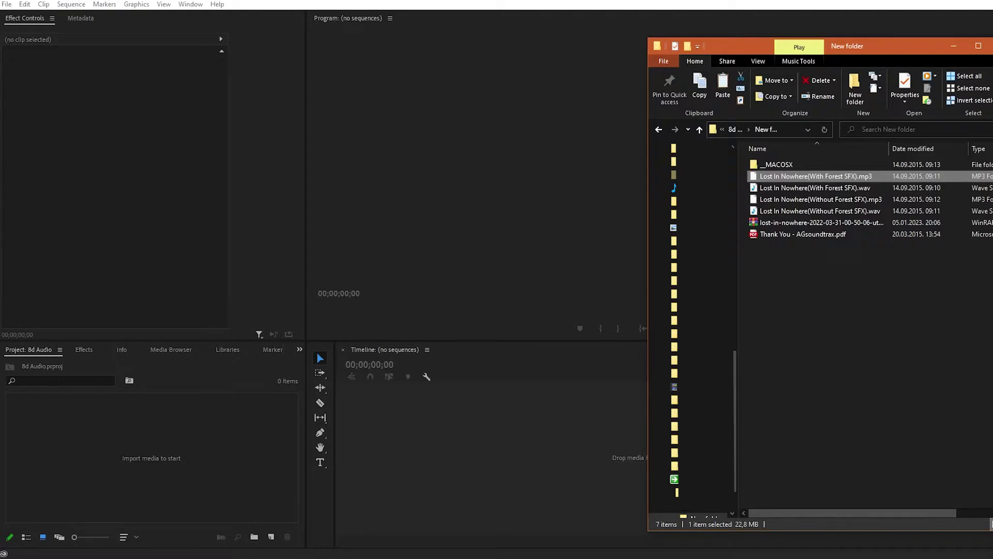
left_click_drag(816, 176, 186, 468)
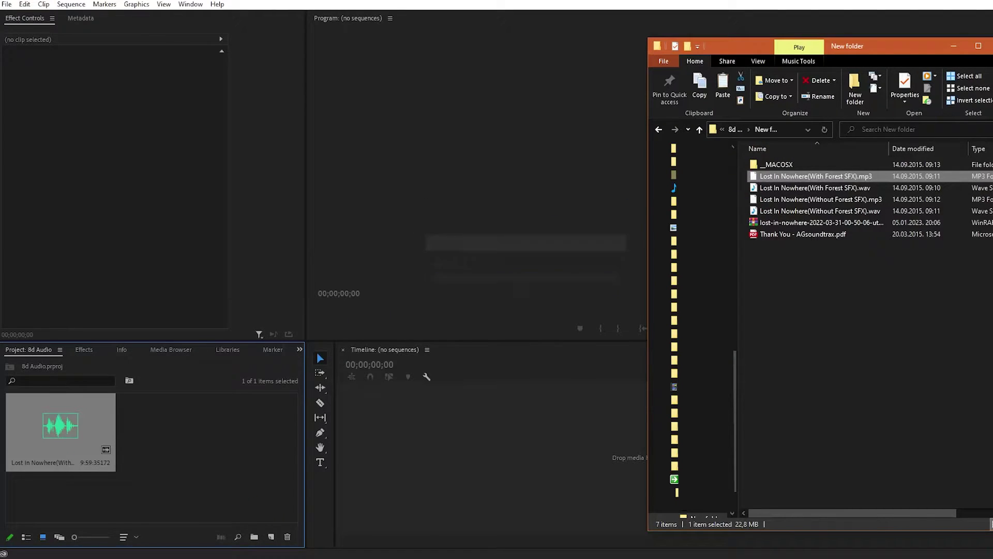
left_click(186, 468)
Create a sequence from the imported music clip, then enlarge and mute its Audio 1 track.
left_click_drag(60, 431, 517, 456)
left_click_drag(414, 459, 430, 504)
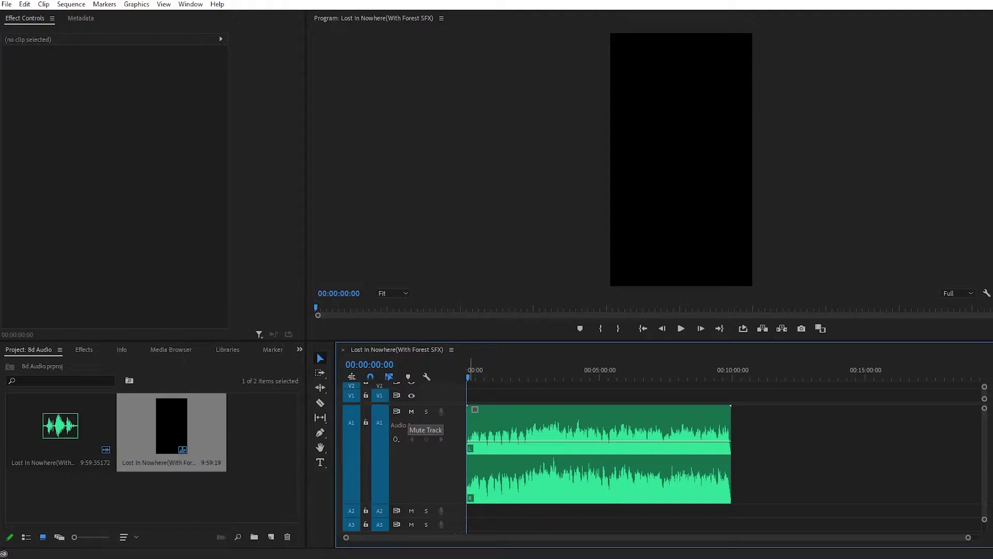
left_click(411, 411)
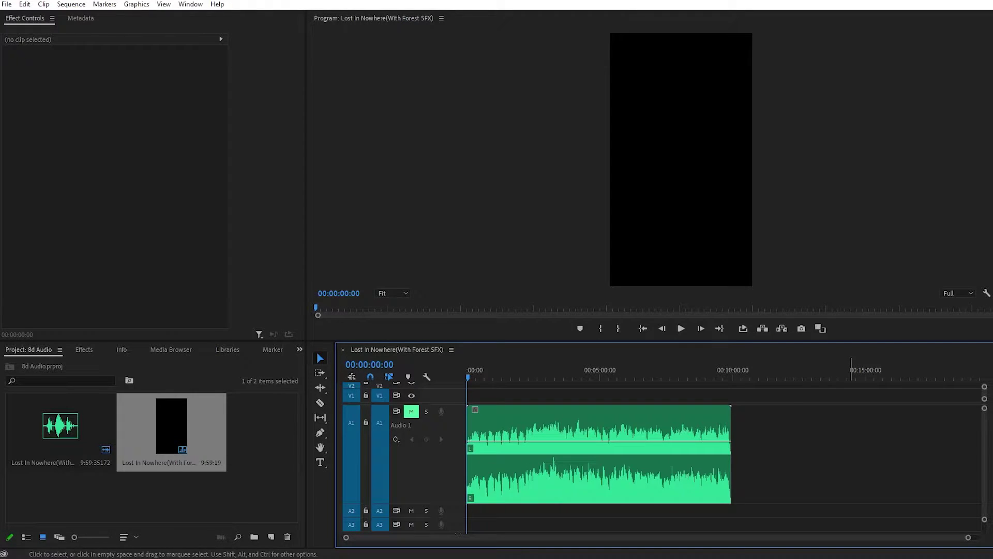
Cut the music clip at 00:00:10:00 and delete everything after the cut.
left_click_drag(968, 538, 832, 538)
key("equal")
key("equal")
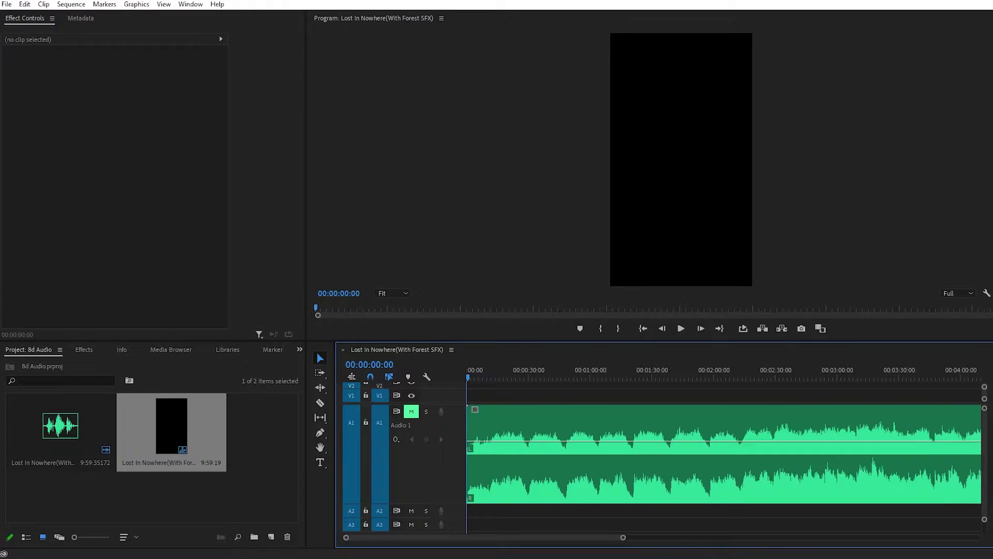
key("equal")
key("equal")
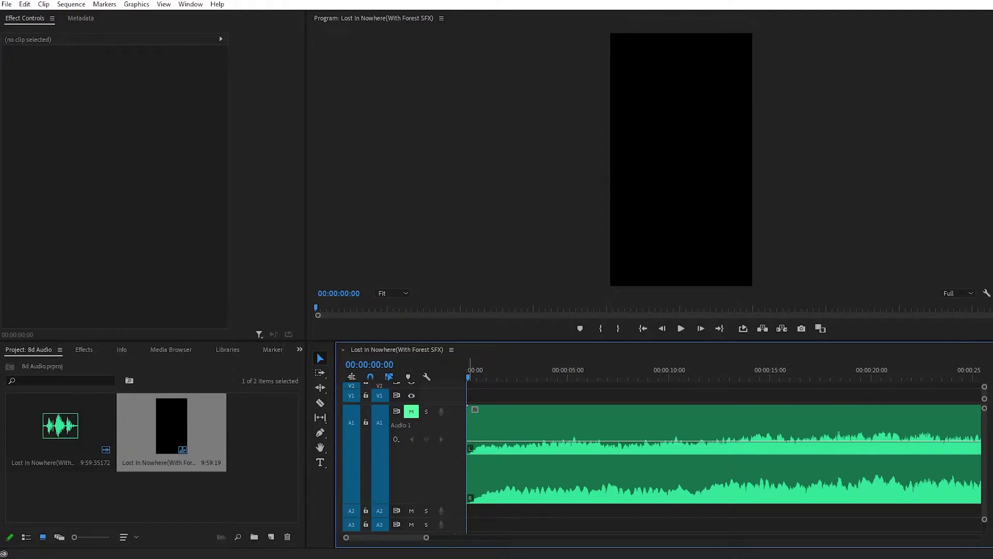
left_click_drag(469, 377, 669, 370)
key("ctrl+k")
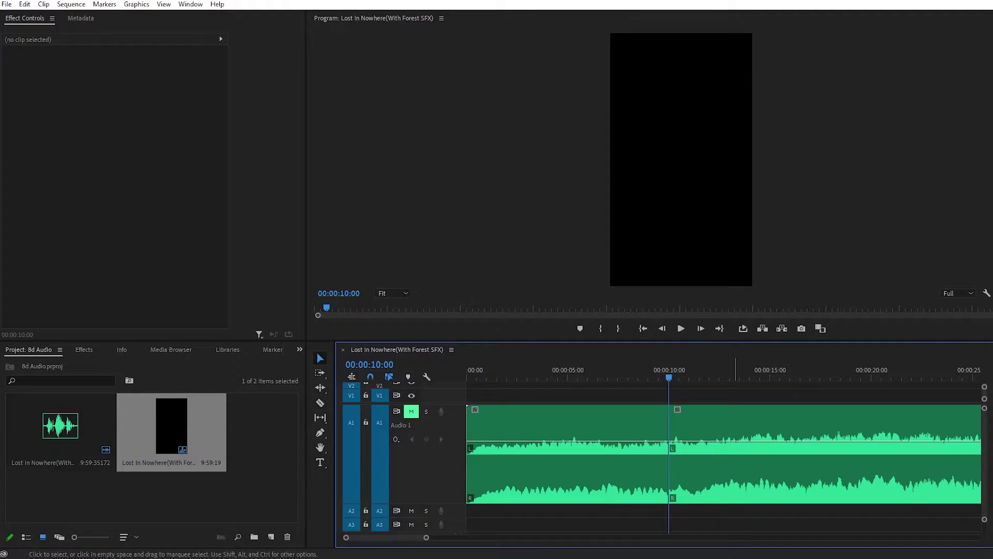
left_click(735, 432)
key("Delete")
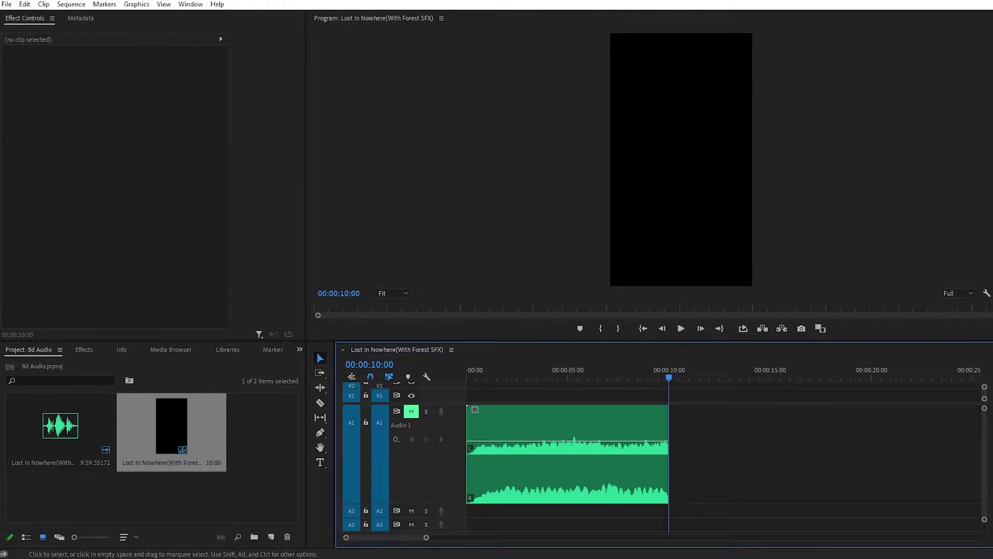
Enlarge tracks A2 and A3 and duplicate the ten-second music clip from A1 onto both.
scroll(662, 465, "down", 2)
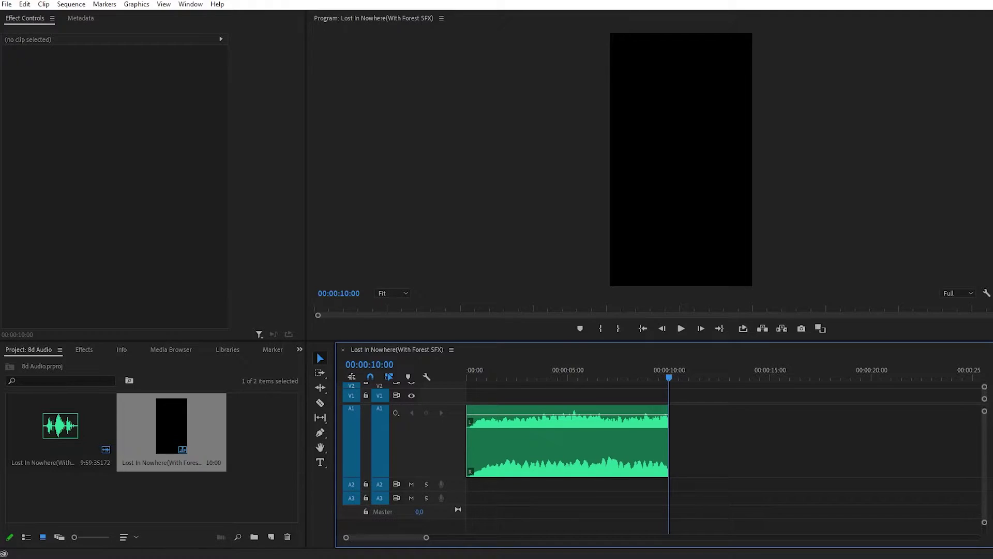
left_click_drag(422, 504, 421, 530)
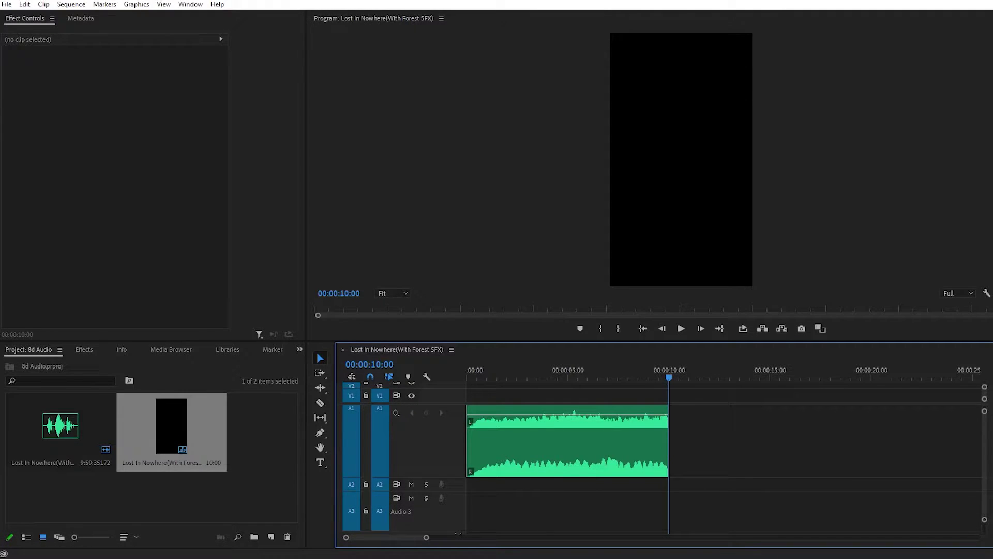
left_click_drag(406, 490, 406, 518)
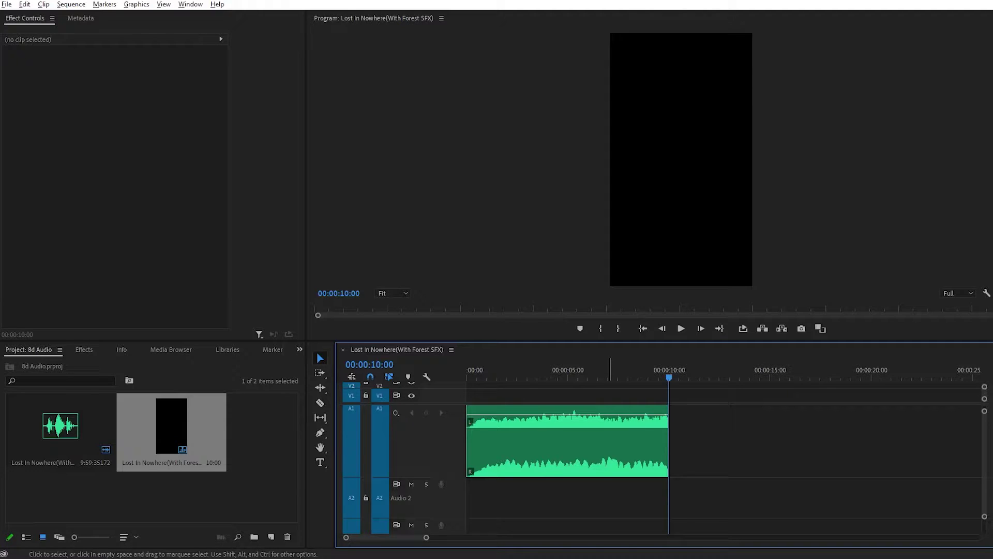
left_click_drag(599, 453, 595, 493)
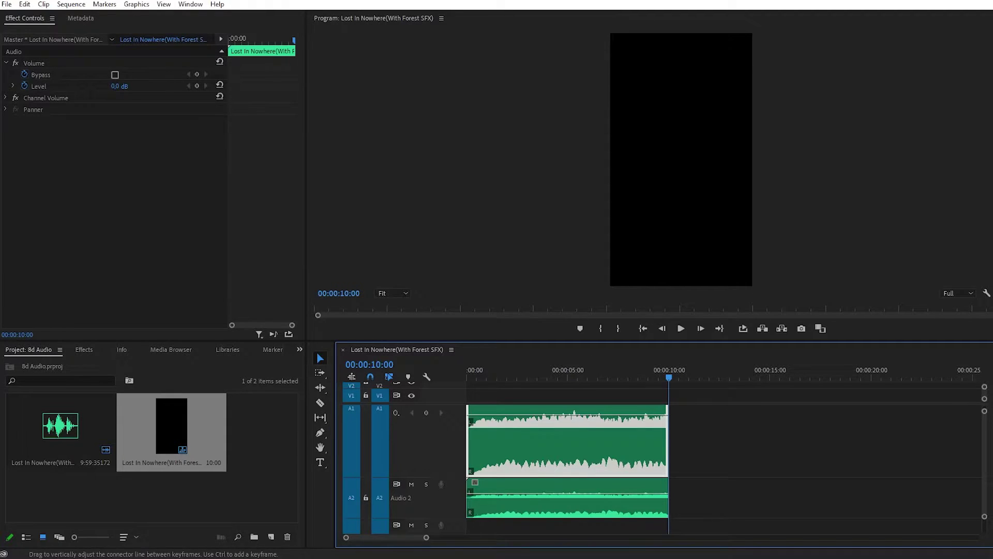
scroll(595, 481, "down", 5)
scroll(595, 481, "up", 2)
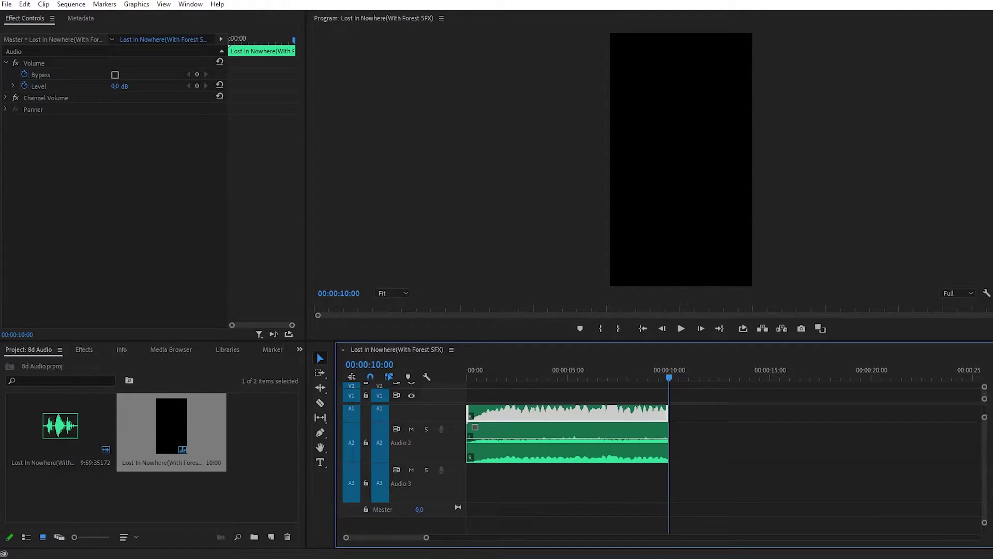
left_click_drag(569, 447, 569, 481)
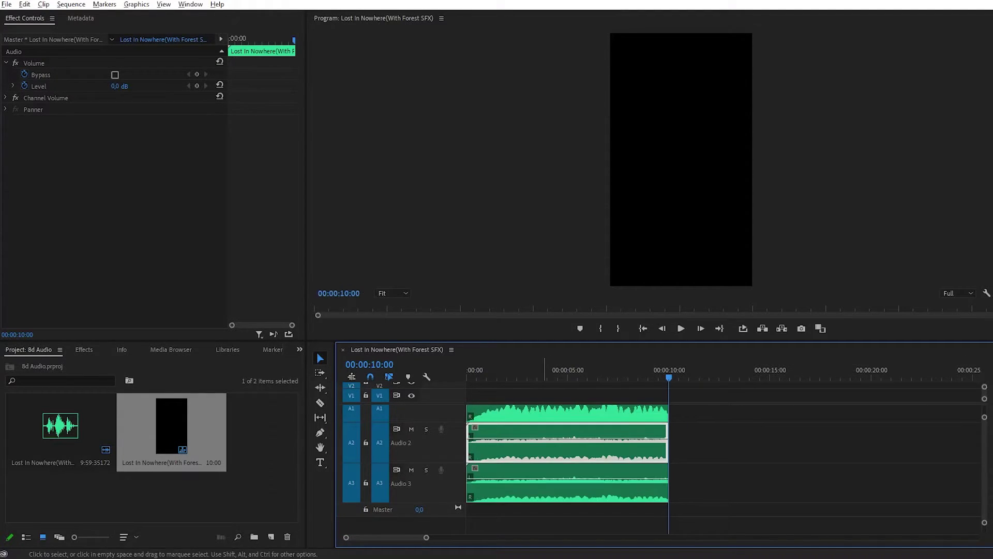
Return the playhead to the sequence start and mute the Audio 3 and Audio 2 tracks.
key("Home")
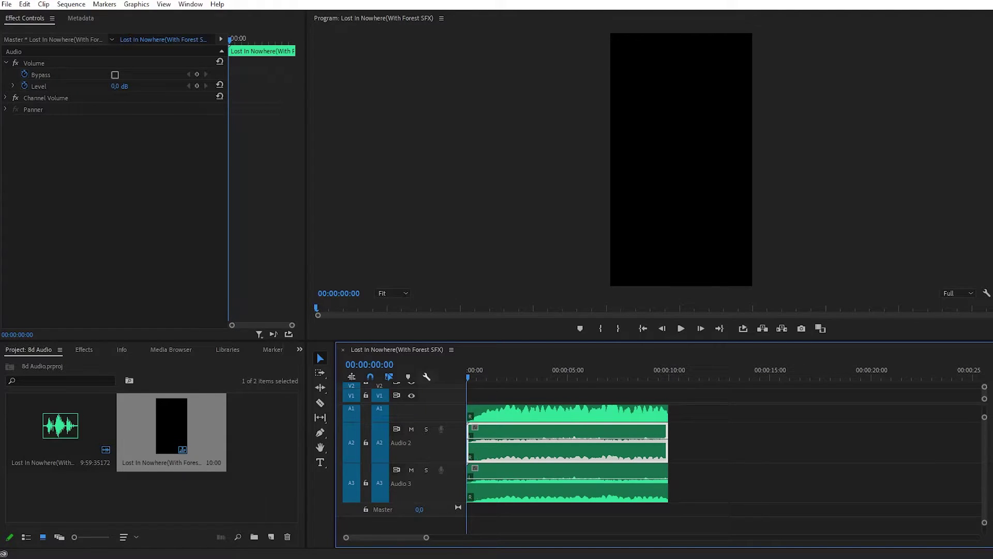
left_click(411, 469)
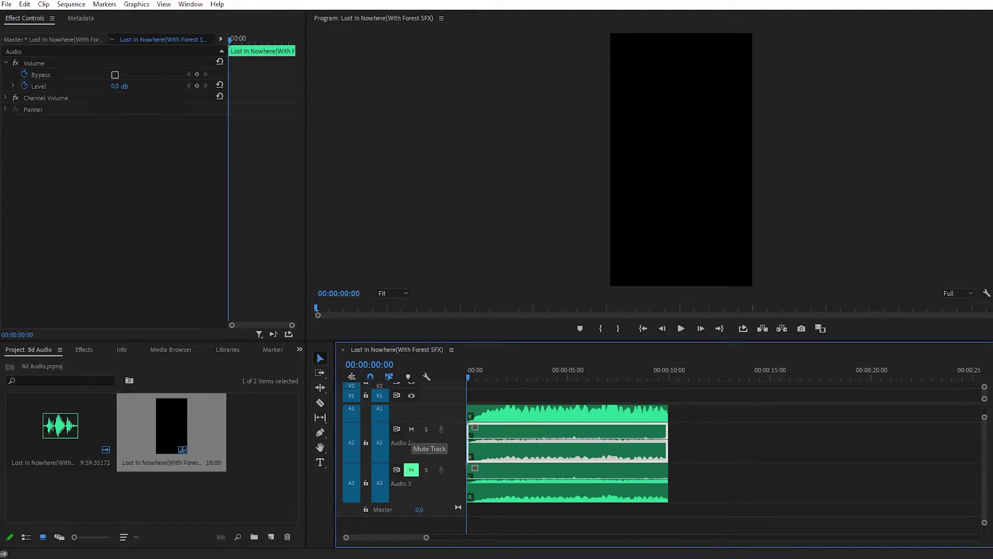
left_click(411, 429)
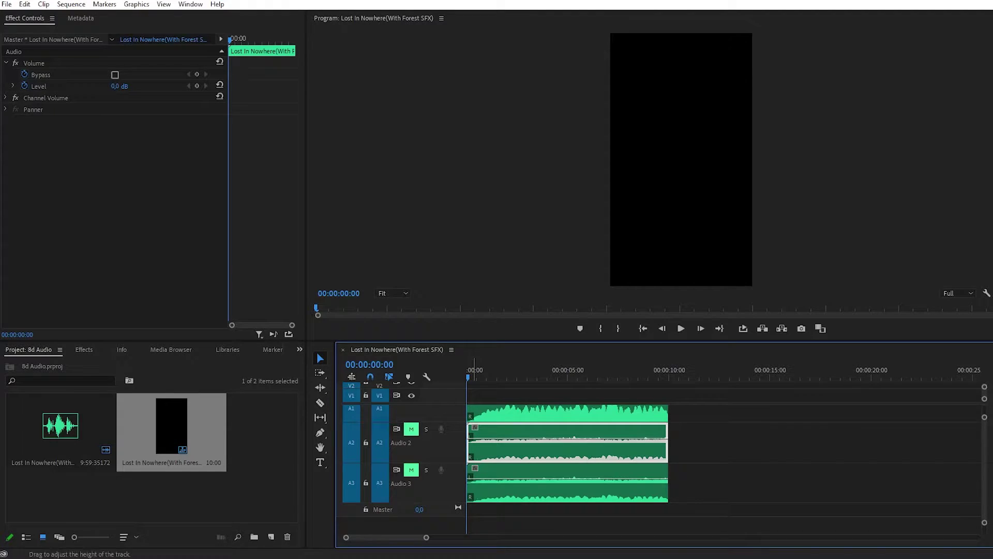
Increase the heights of the Audio 3 and Audio 2 tracks to show their waveforms and keyframe controls.
double_click(455, 483)
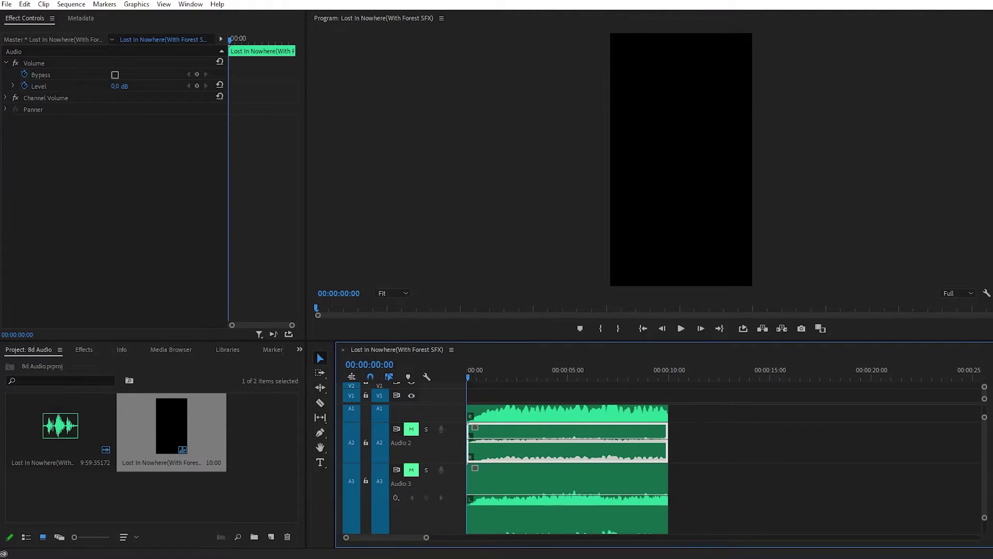
left_click_drag(449, 463, 449, 481)
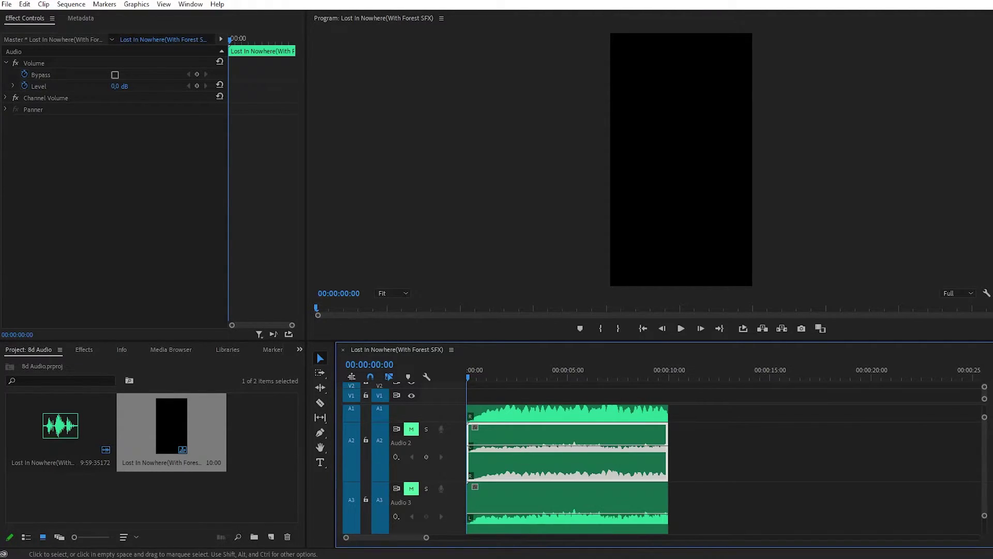
scroll(569, 470, "up", 3)
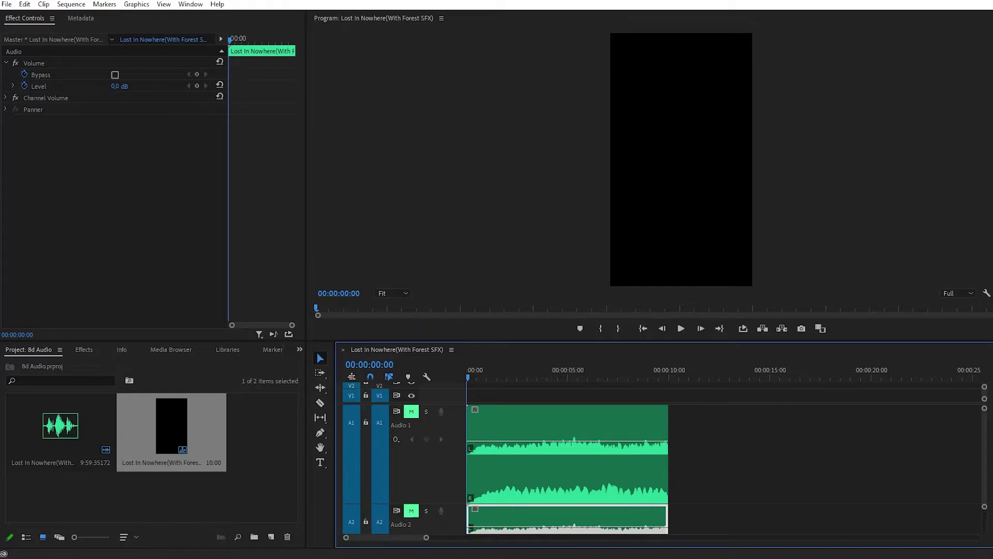
scroll(569, 470, "down", 3)
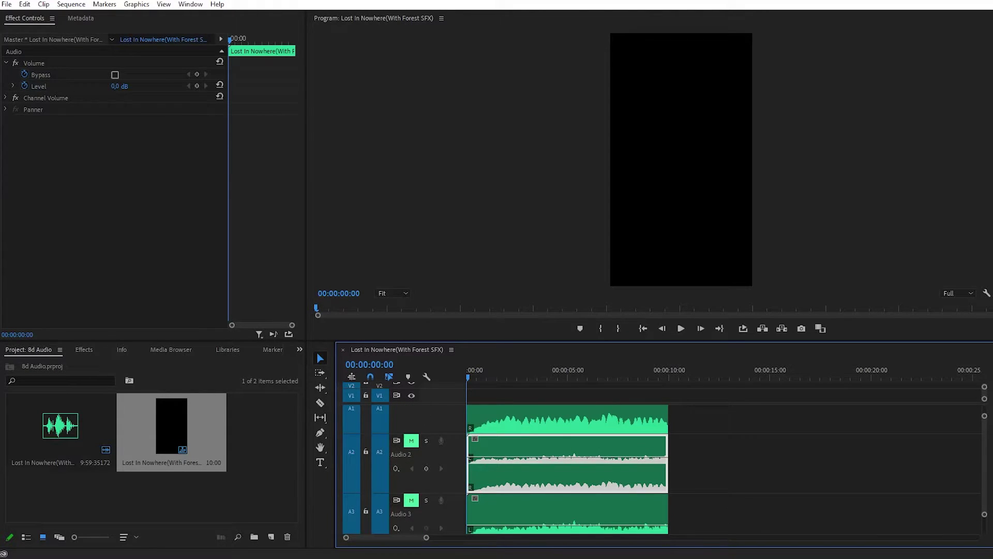
scroll(569, 470, "down", 3)
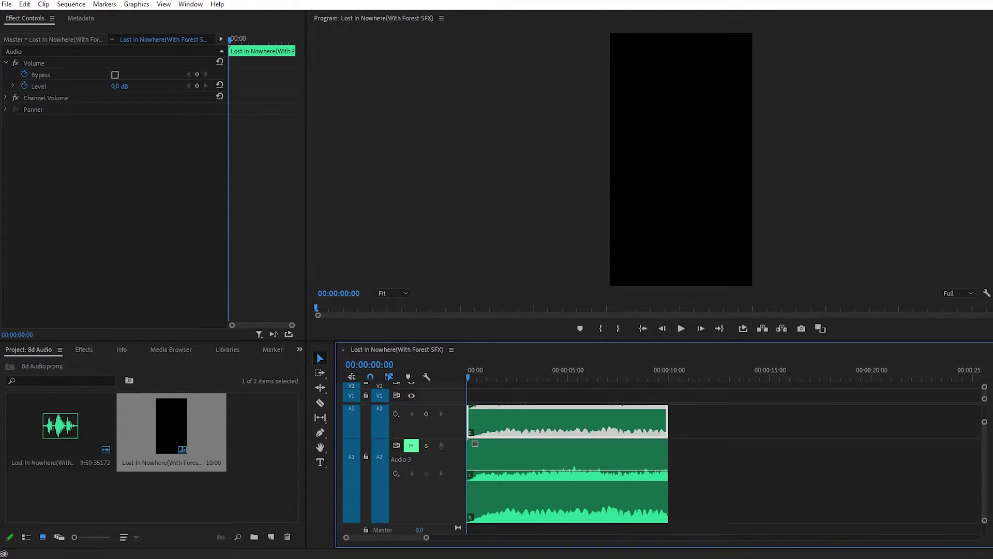
scroll(569, 469, "up", 3)
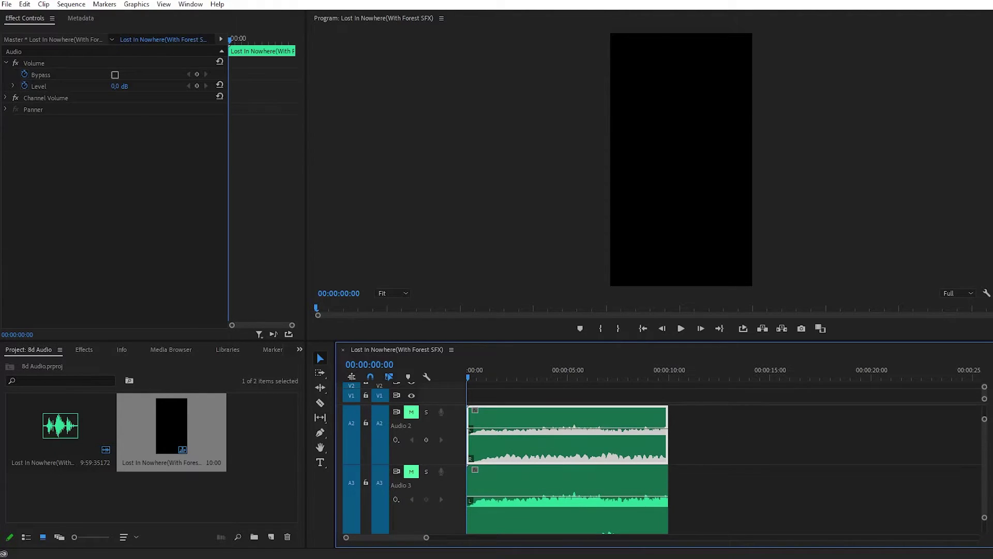
scroll(570, 469, "up", 2)
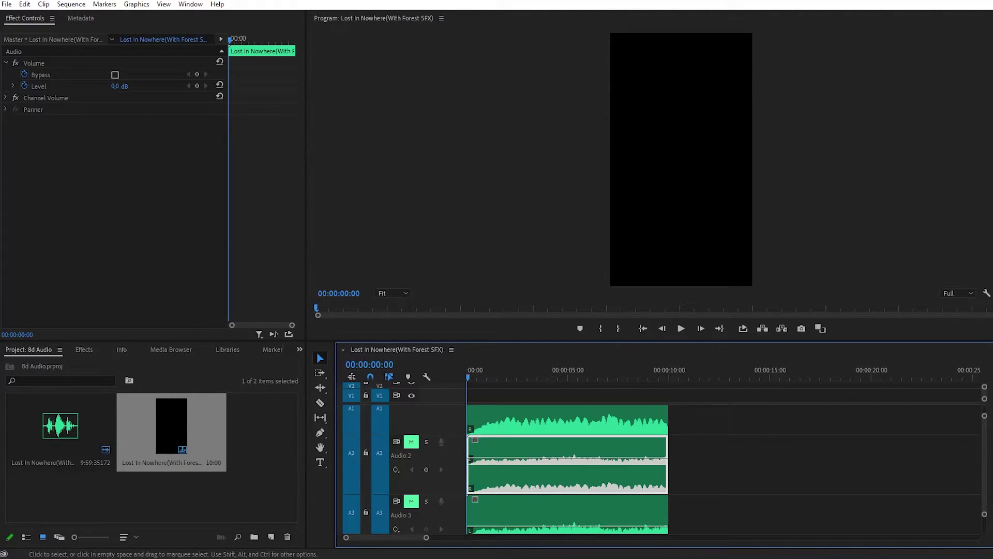
Switch to the Audio workspace.
left_click(190, 4)
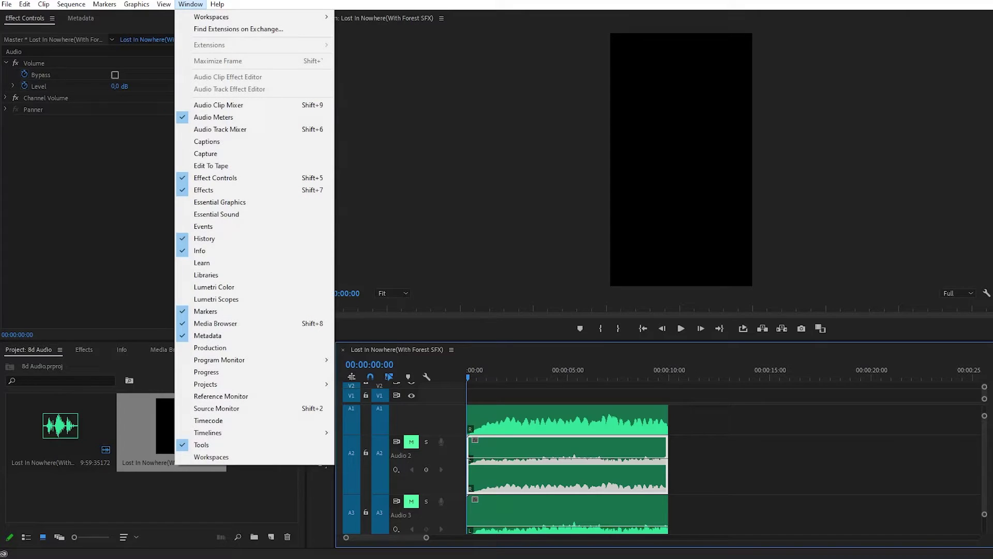
mouse_move(211, 17)
left_click(364, 41)
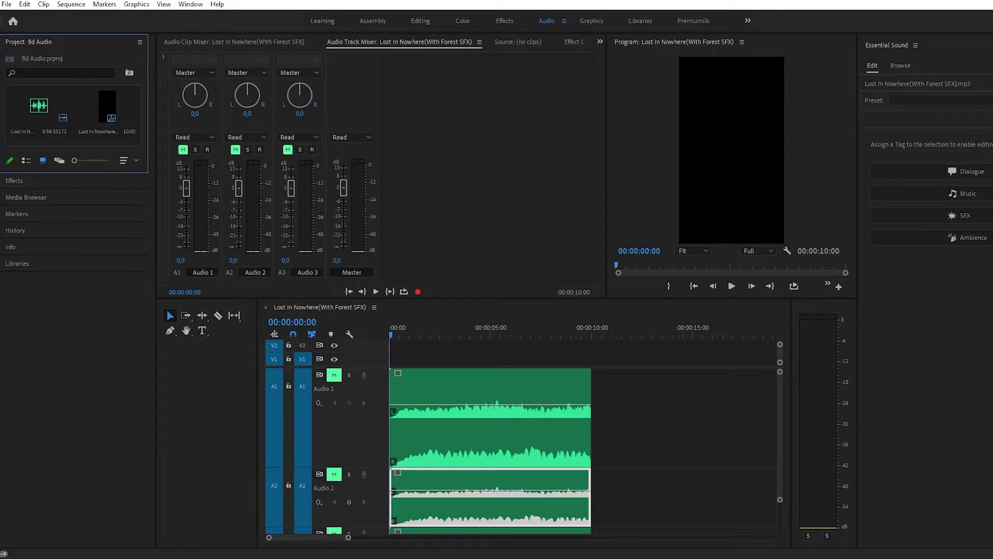
Show the effects and sends area in the Audio Track Mixer and look through the Delay and Echo effects for Audio 1.
left_click(164, 57)
left_click(214, 60)
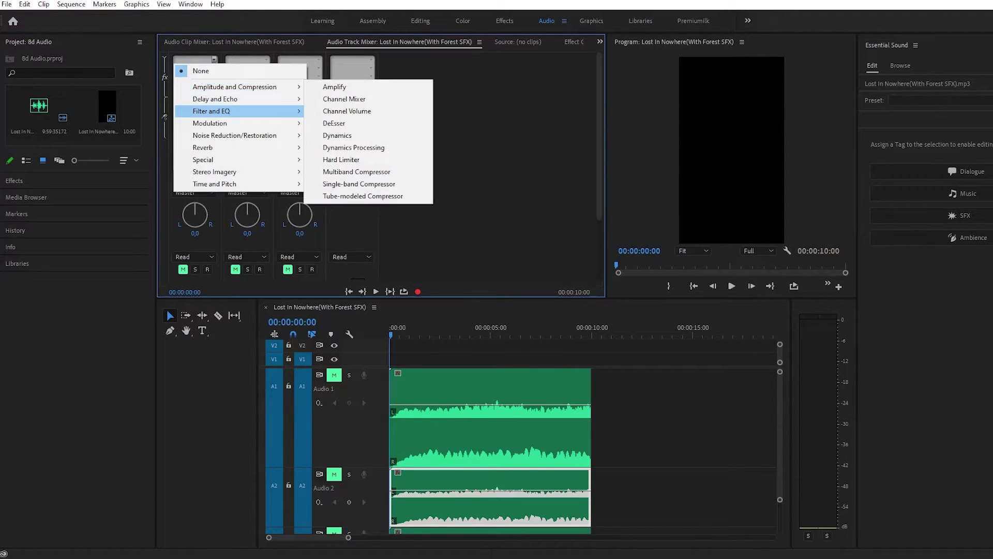
mouse_move(215, 99)
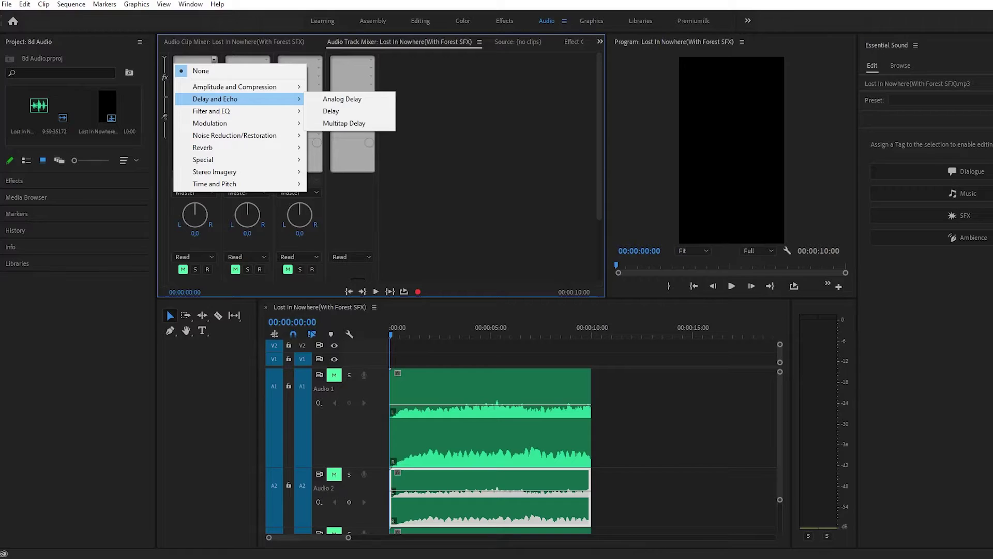
key("Escape")
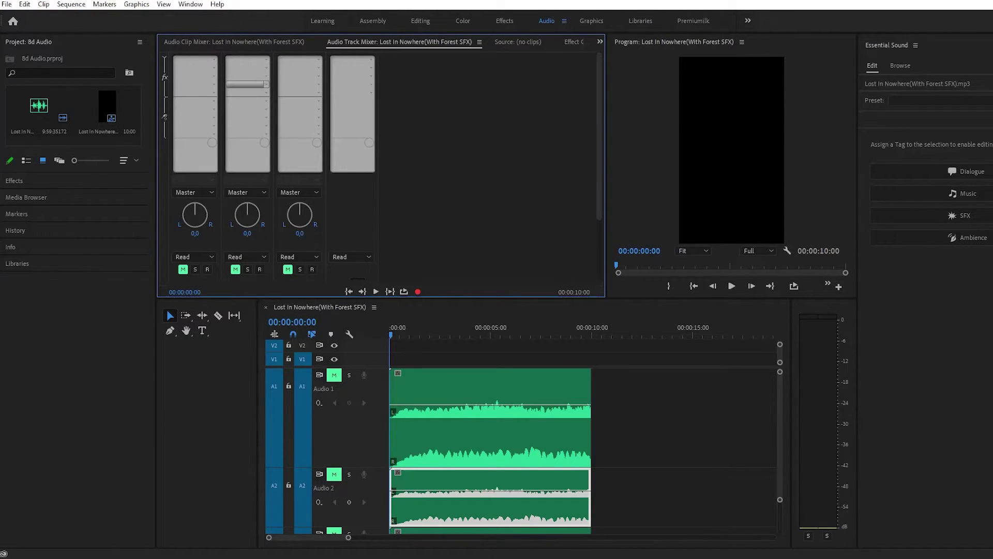
Set the Audio 2 track's left/right balance to 100 in the Audio Track Mixer.
scroll(217, 104, "down", 3)
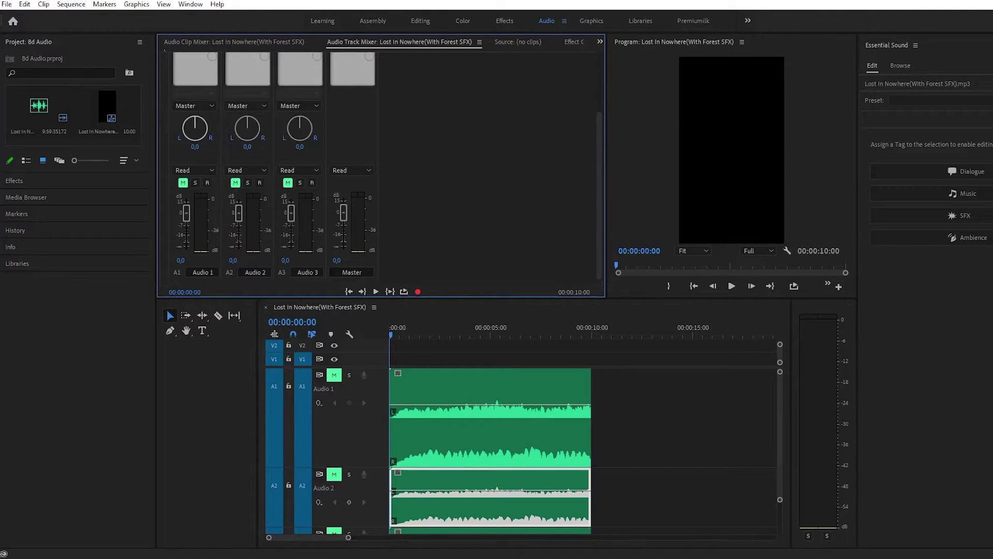
scroll(492, 445, "down", 2)
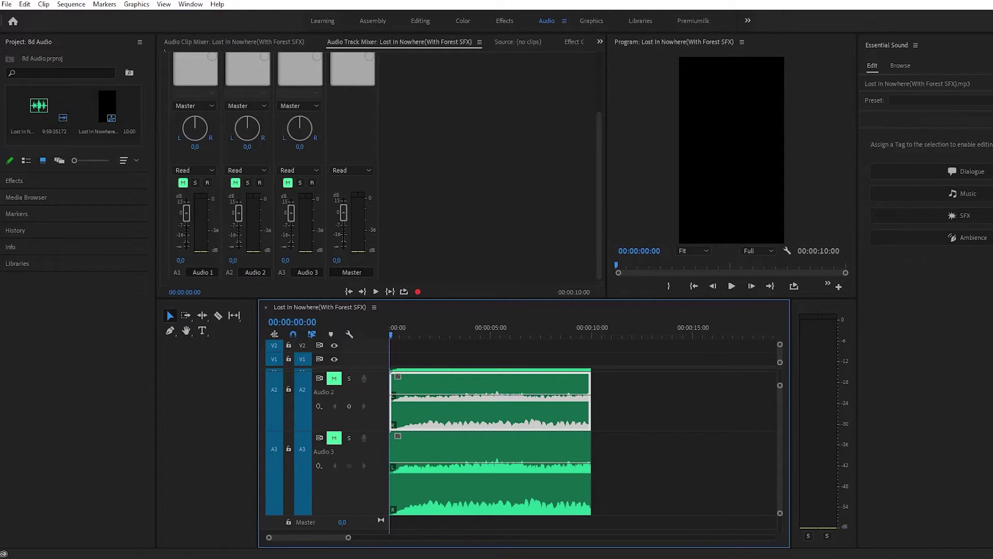
left_click(199, 273)
left_click(212, 274)
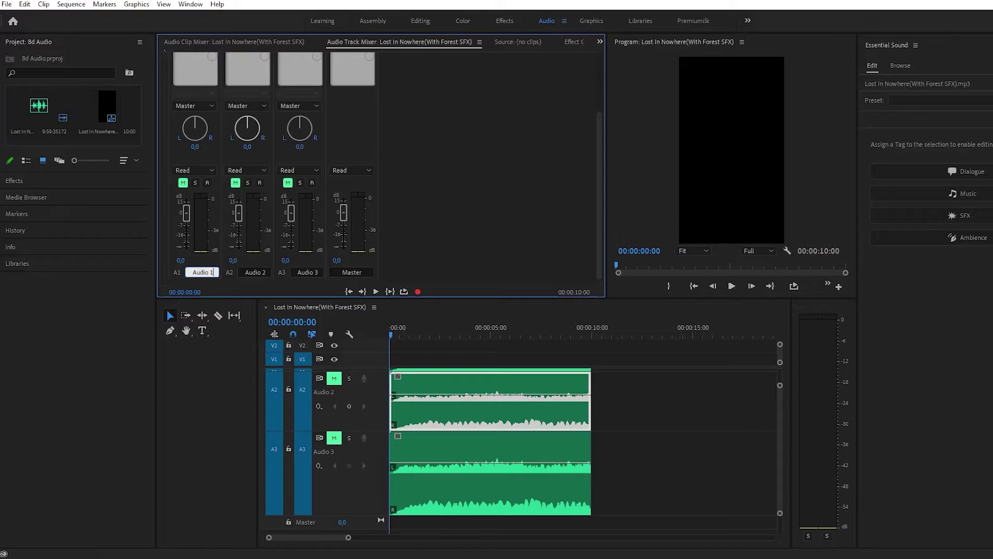
mouse_move(247, 129)
left_mouse_down()
mouse_move(257, 123)
mouse_move(247, 127)
left_mouse_up()
left_click(248, 147)
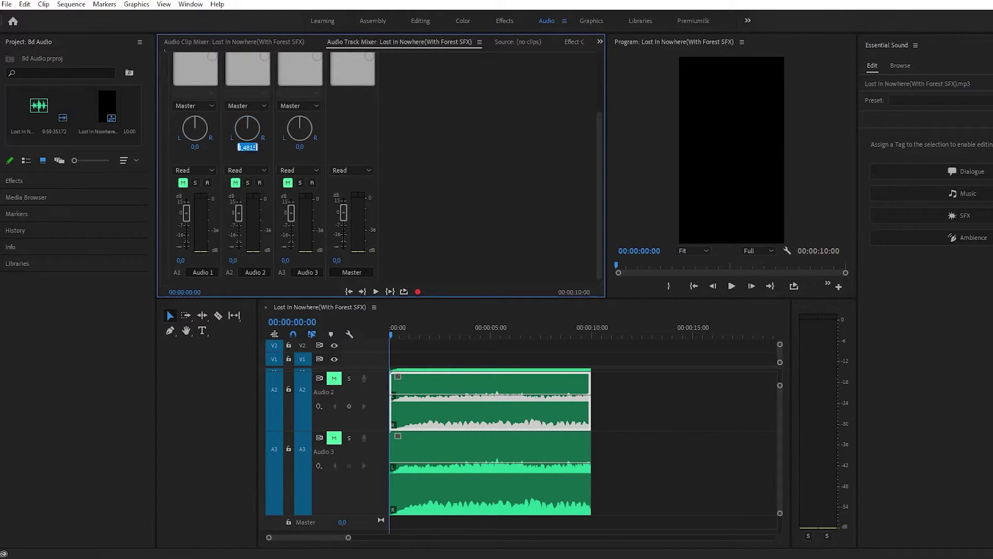
type("100")
key("Return")
Set the Audio 3 track's left/right balance to -100 in the Audio Track Mixer.
left_click(300, 147)
left_click(293, 322)
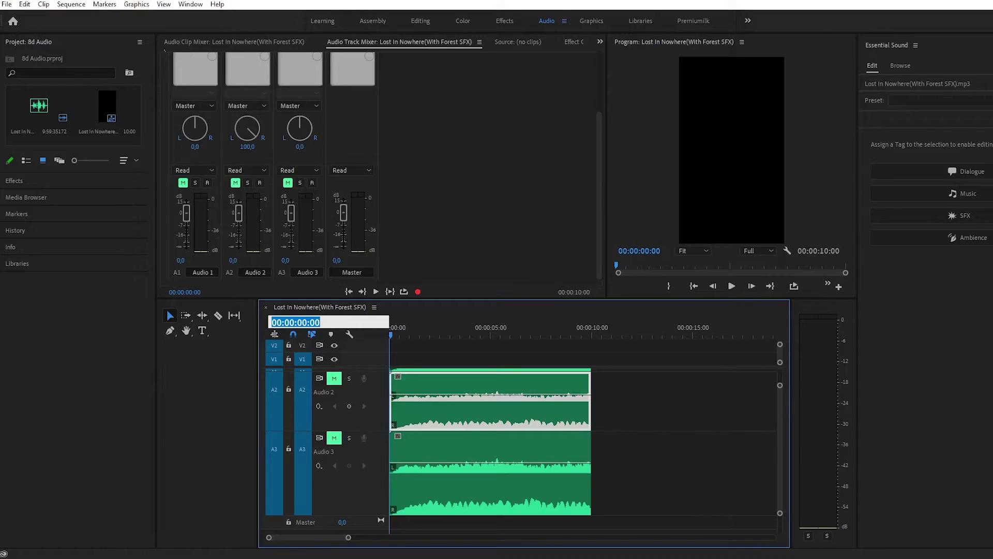
left_click(300, 147)
type("-100")
key("Return")
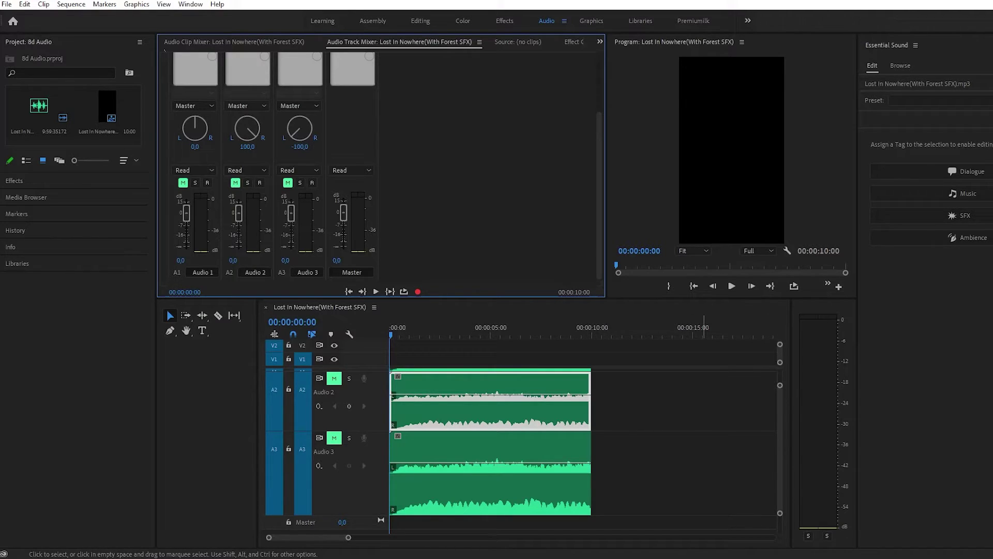
Switch to the Editing workspace and enlarge the timeline's time scale until the ten-second clips fill its width.
left_click_drag(781, 449, 780, 445)
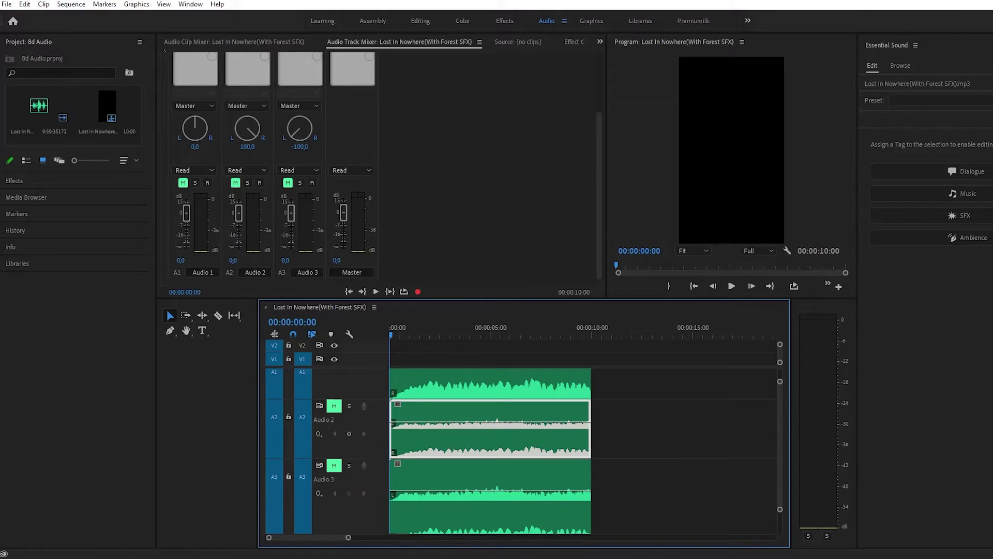
left_click(420, 21)
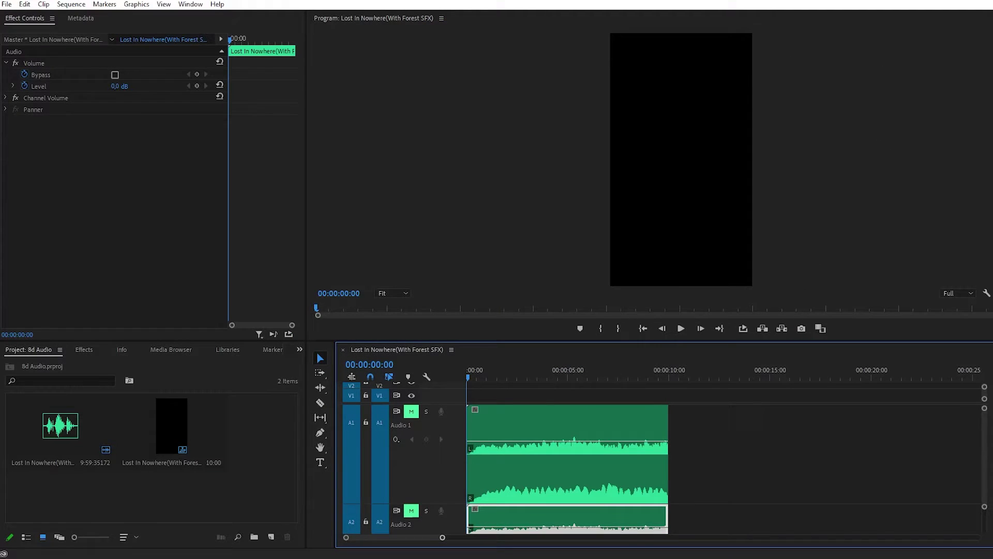
left_click_drag(443, 537, 399, 538)
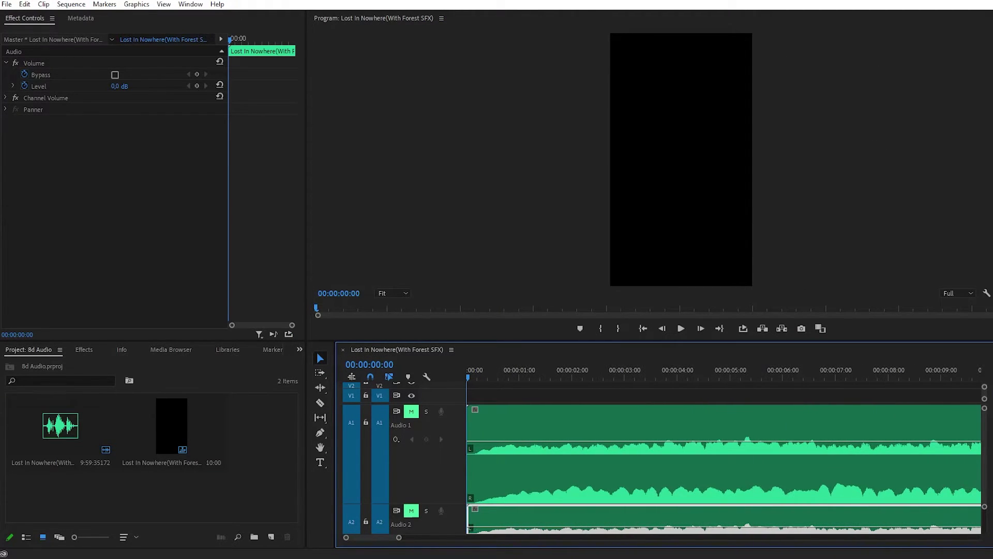
scroll(724, 469, "down", 3)
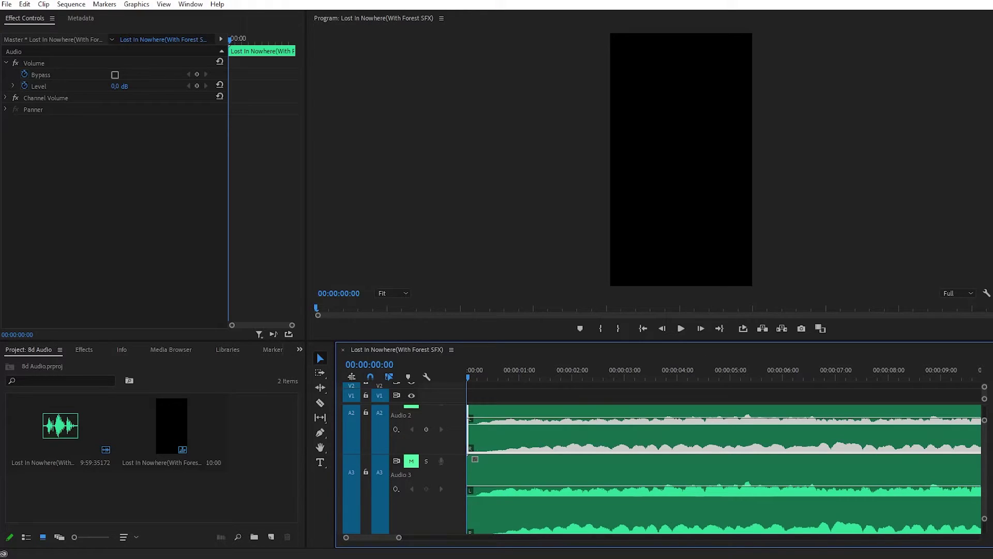
scroll(724, 466, "up", 2)
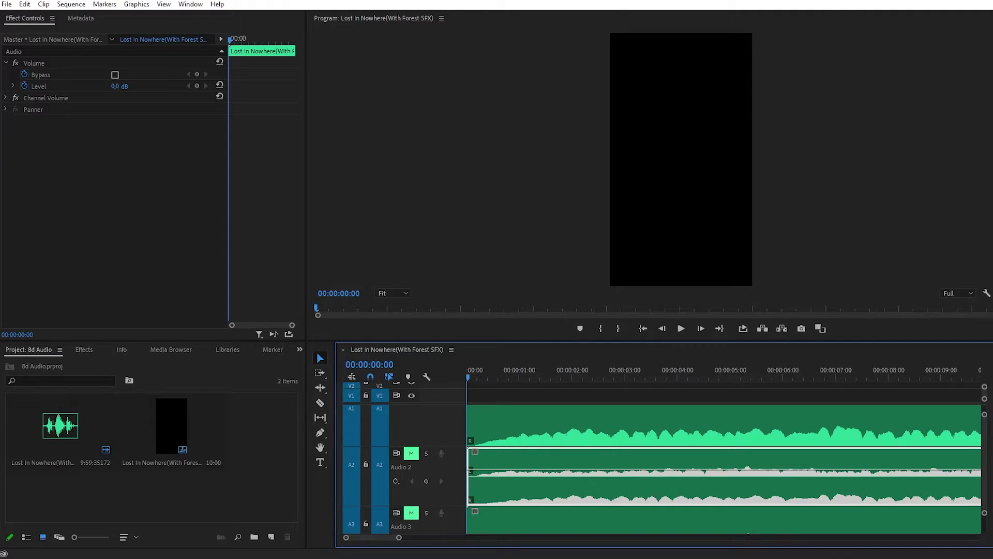
scroll(725, 465, "down", 3)
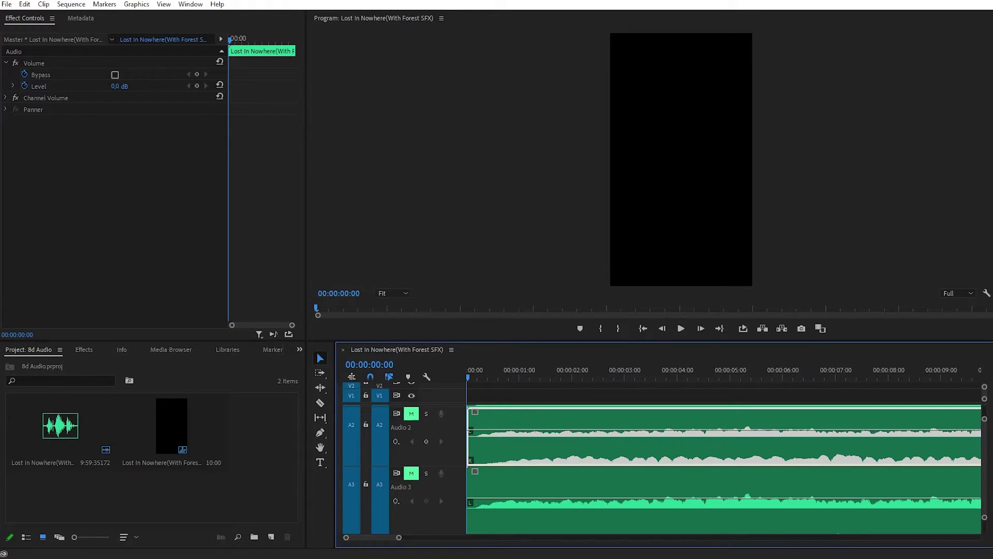
Add volume Level keyframes at 00:00:00:00 and 00:00:01:00 to both the Audio 2 and Audio 3 clips.
left_click(197, 86)
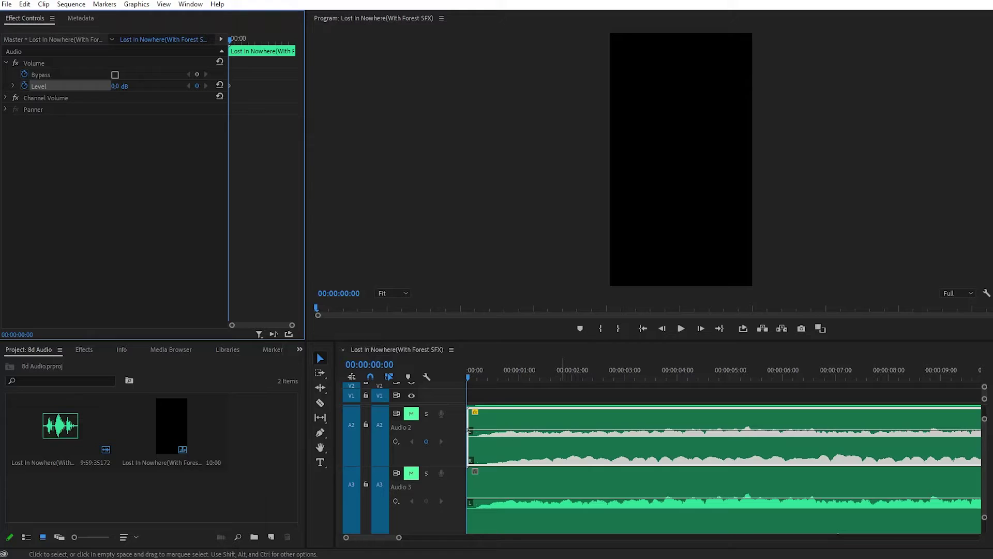
left_click(565, 483)
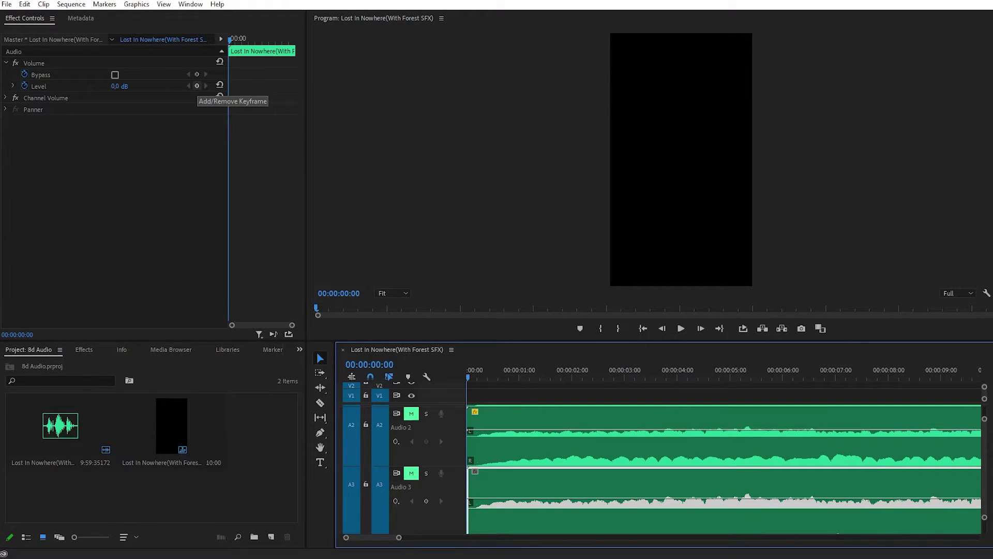
left_click(197, 86)
left_click_drag(468, 377, 517, 378)
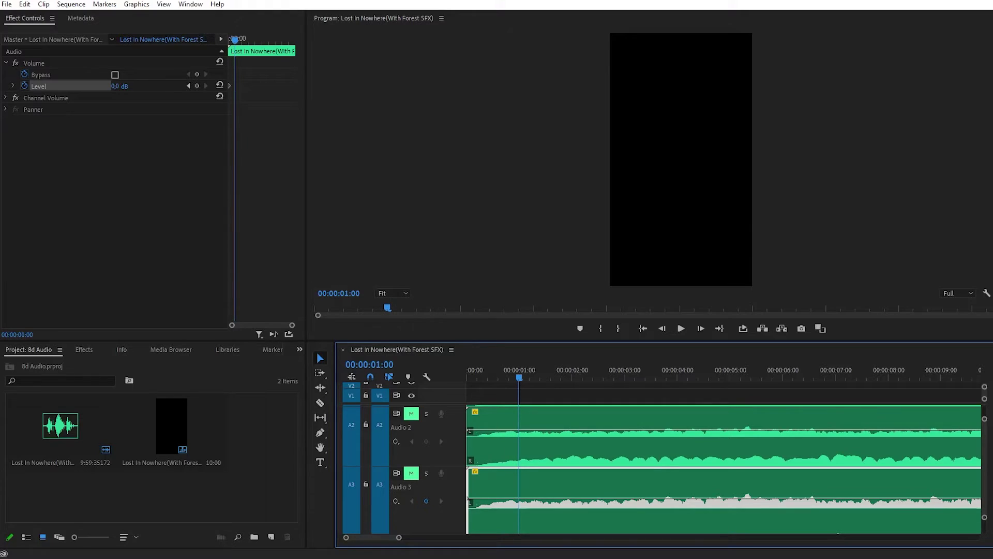
left_click(197, 86)
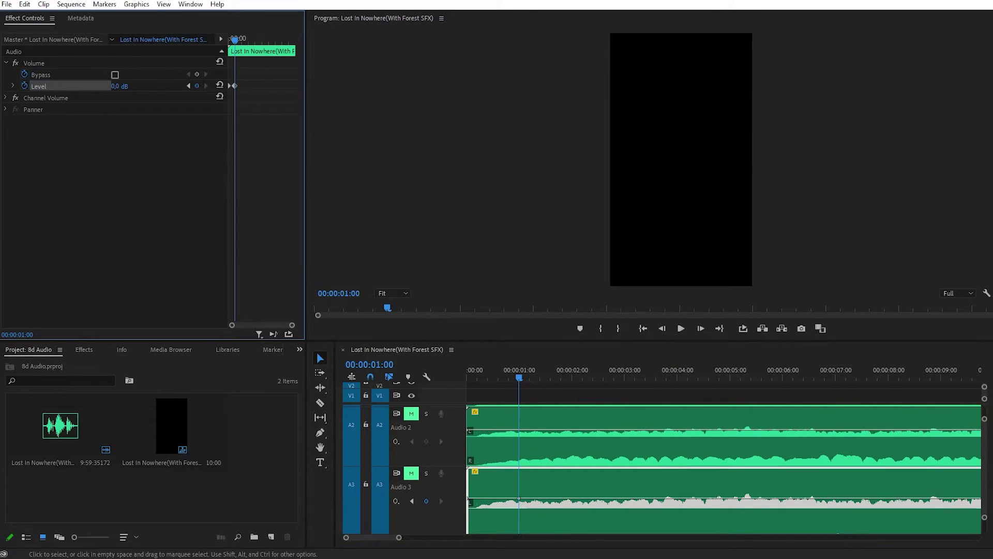
left_click(628, 446)
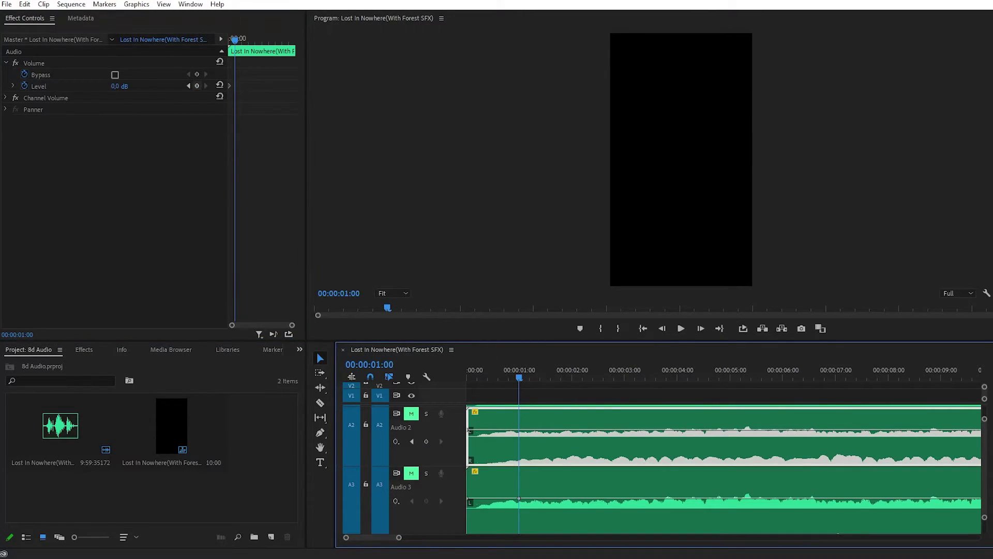
left_click(196, 85)
Add a volume Level keyframe at 00:00:02:00 to both the Audio 2 and Audio 3 clips.
key("space")
key("Right")
key("Right")
key("Right")
key("Right")
key("Right")
key("Right")
key("Right")
key("Right")
key("Right")
key("Right")
key("Right")
key("Right")
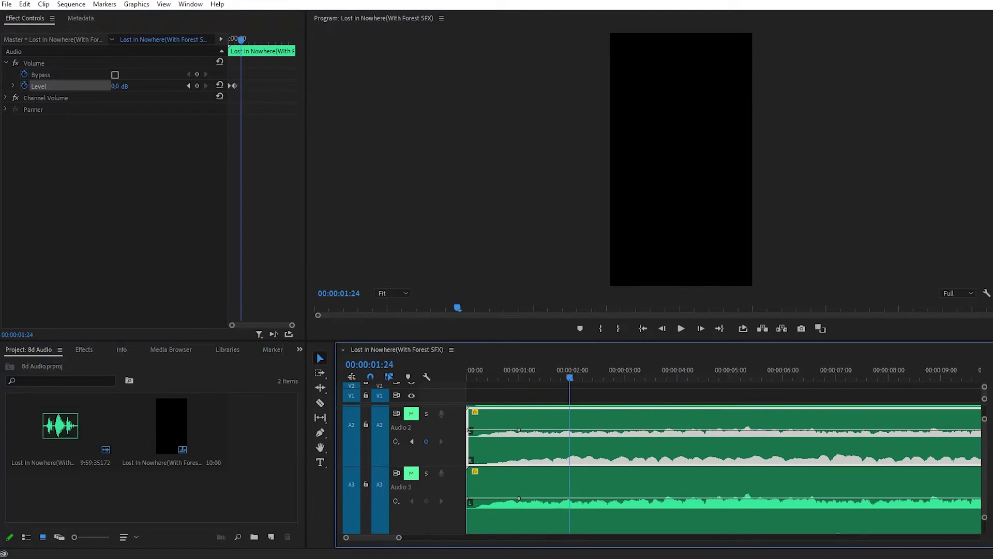
left_click(196, 86)
left_click(628, 484)
left_click(196, 86)
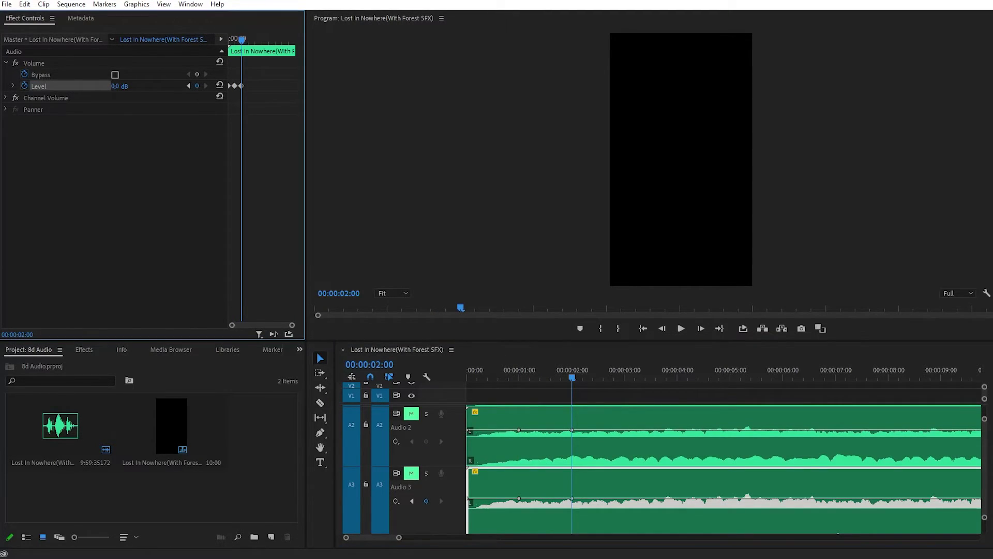
Add a volume Level keyframe at 00:00:03:00 to the Audio 3 clip.
key("space")
key("Right")
key("Right")
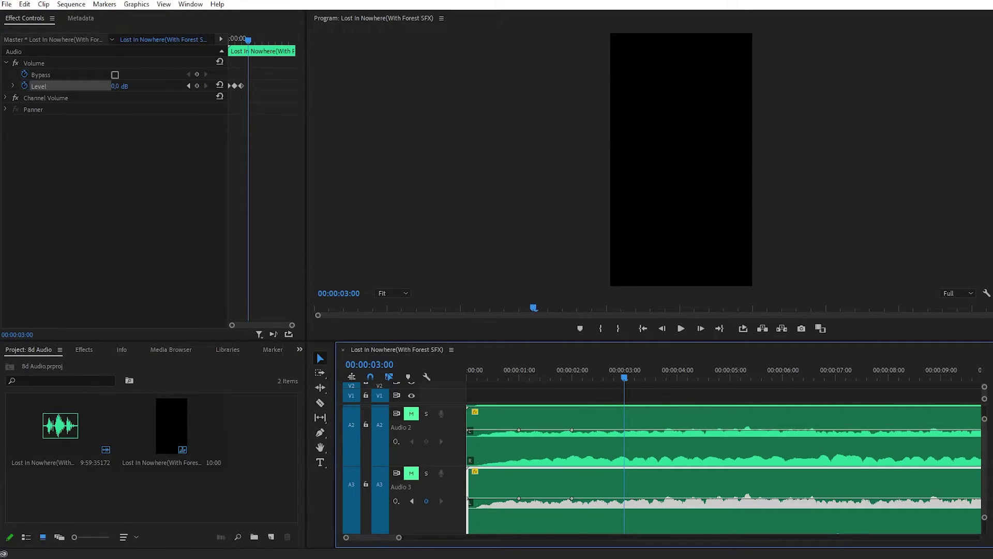
left_click(197, 86)
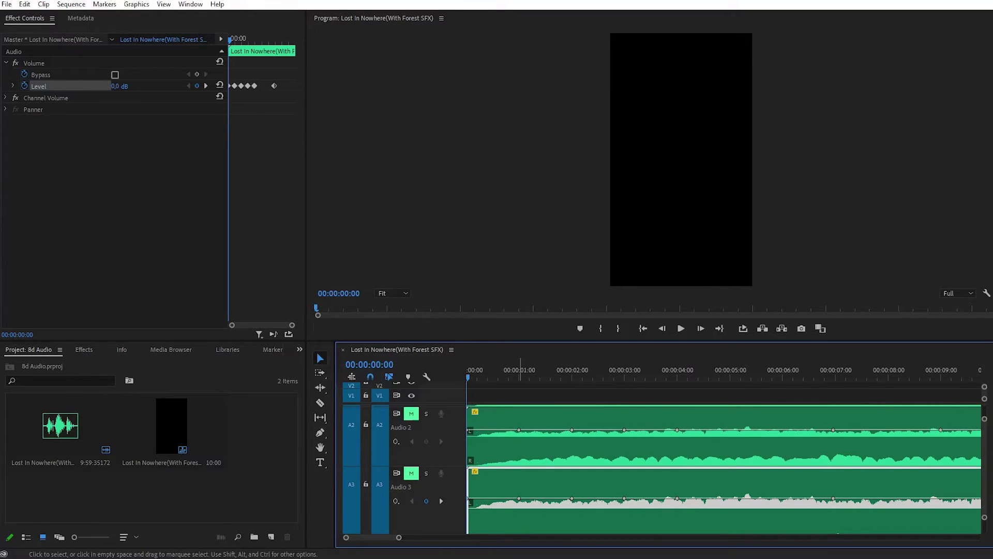
Lower the first volume keyframe of the Audio 3 clip, at 00:00:00:00, to -∞ dB.
scroll(521, 481, "down", 1)
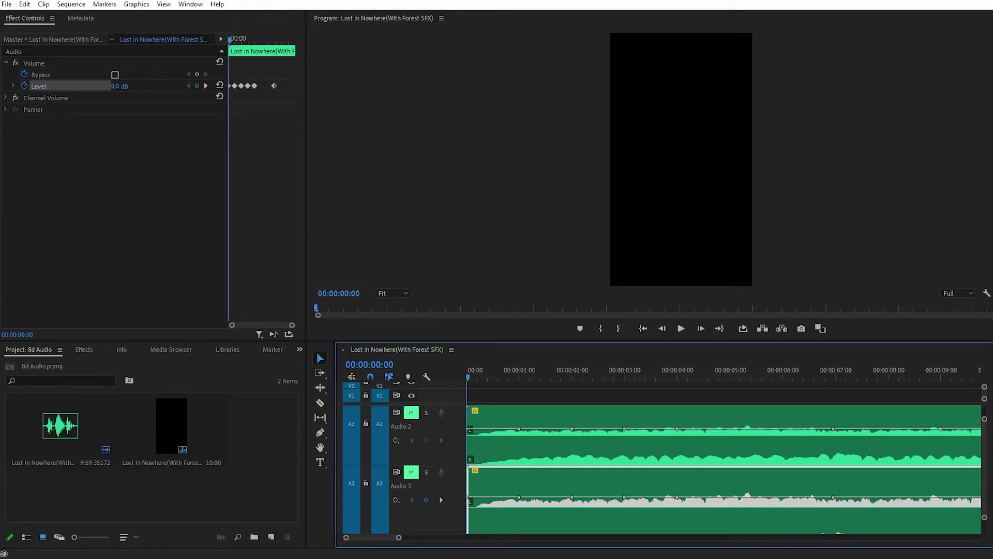
scroll(492, 465, "down", 1)
left_click_drag(469, 478, 469, 523)
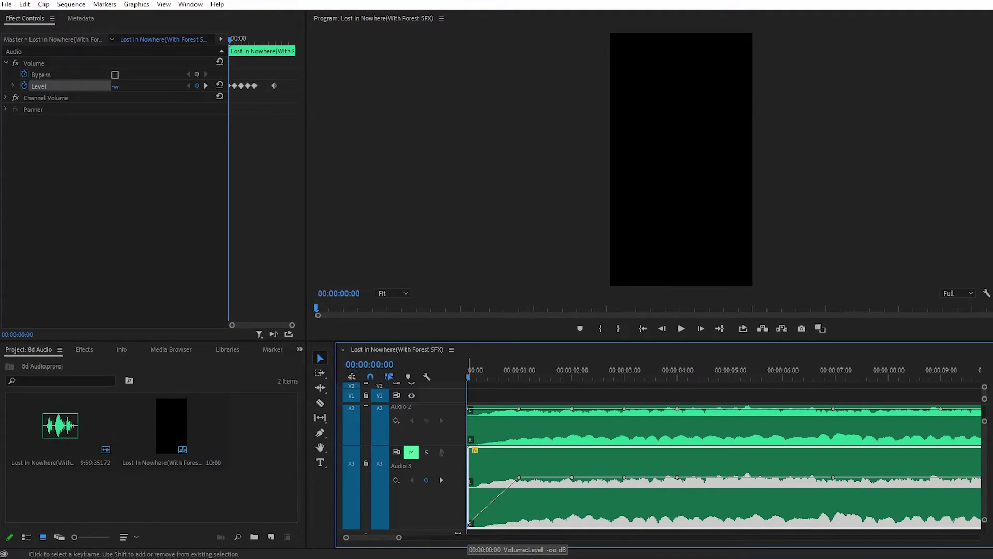
Lower the Audio 2 clip's volume keyframes at 00:00:02:00 and 00:00:03:00 to -∞ dB.
scroll(472, 507, "up", 1)
left_click_drag(470, 377, 573, 370)
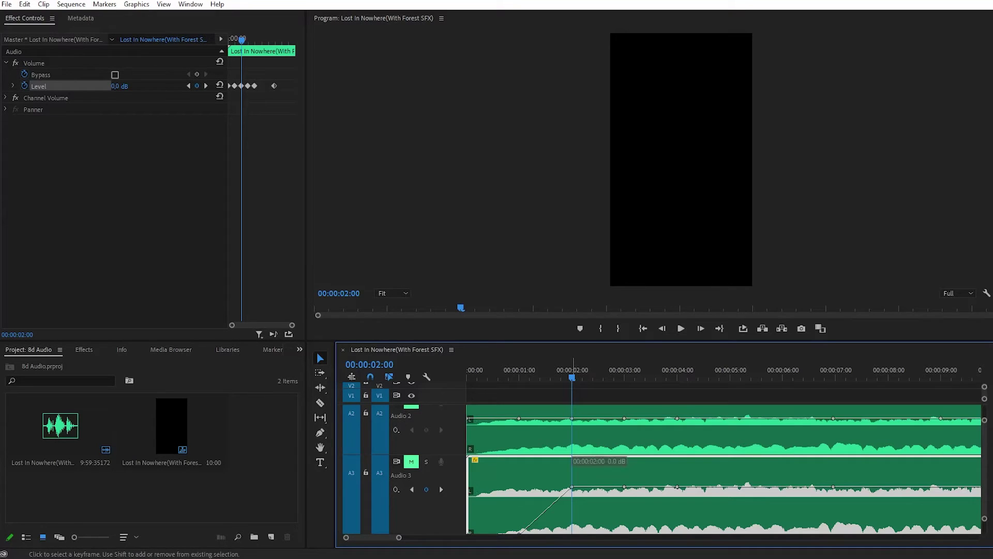
left_click_drag(571, 418, 572, 451)
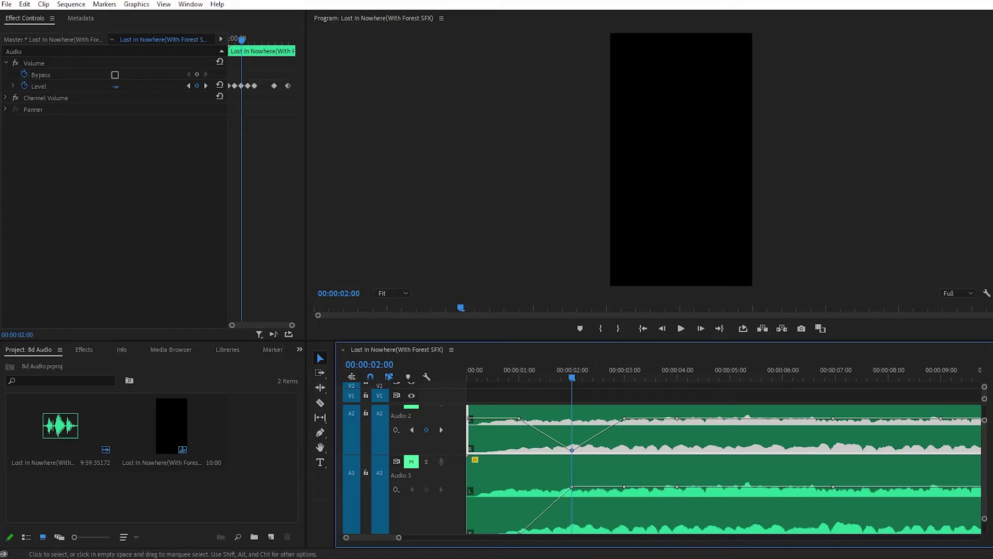
key("space")
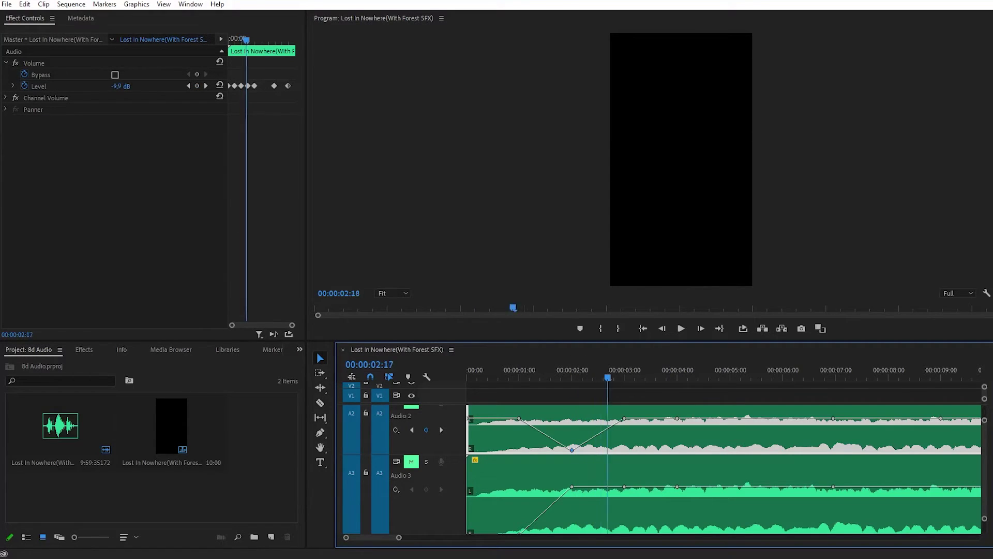
left_click_drag(625, 418, 624, 450)
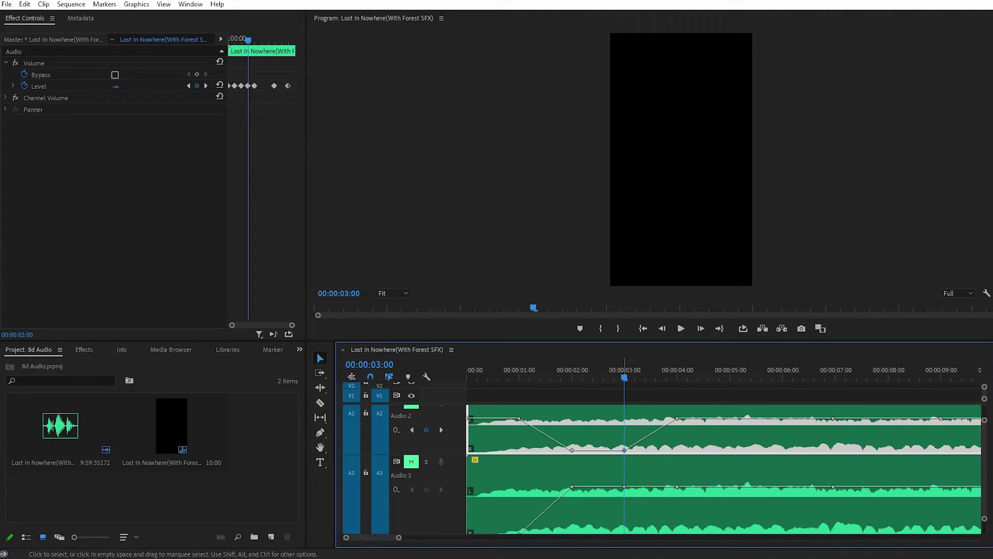
Lower the Audio 3 clip's volume keyframe at 00:00:04:00 to -∞ dB.
left_click_drag(657, 374, 678, 373)
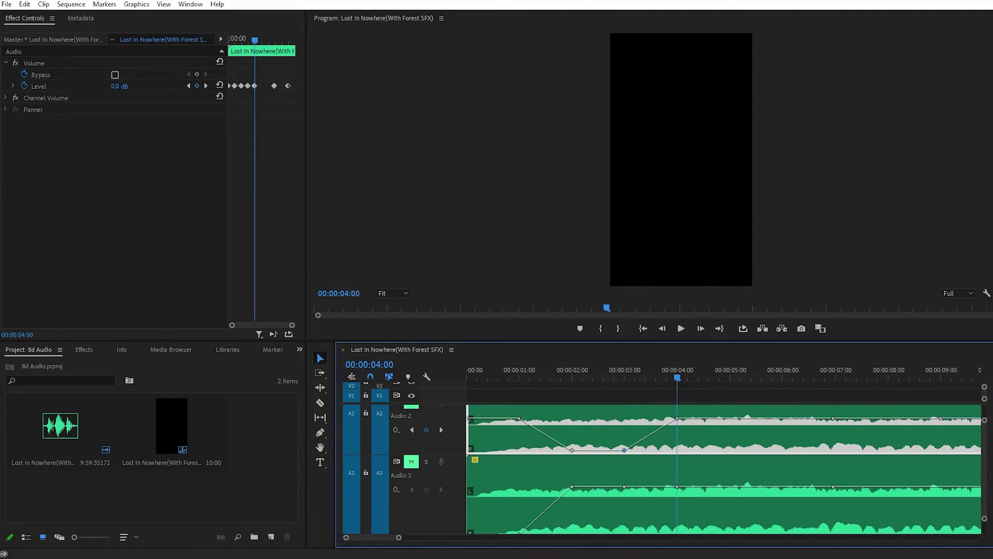
left_click_drag(677, 487, 678, 532)
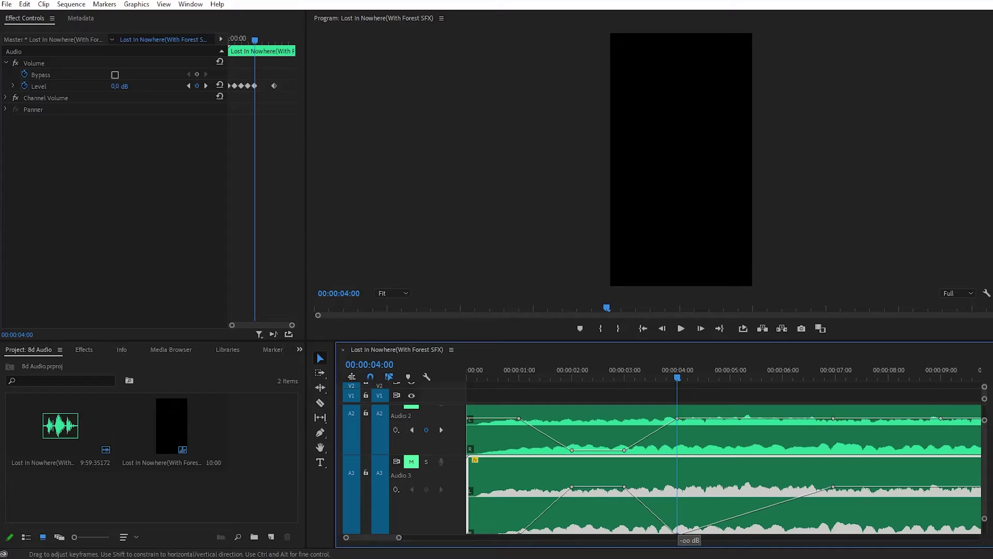
scroll(750, 465, "up", 1)
Add a volume Level keyframe at 00:00:09:00 to the Audio 3 clip.
left_click_drag(882, 373, 941, 373)
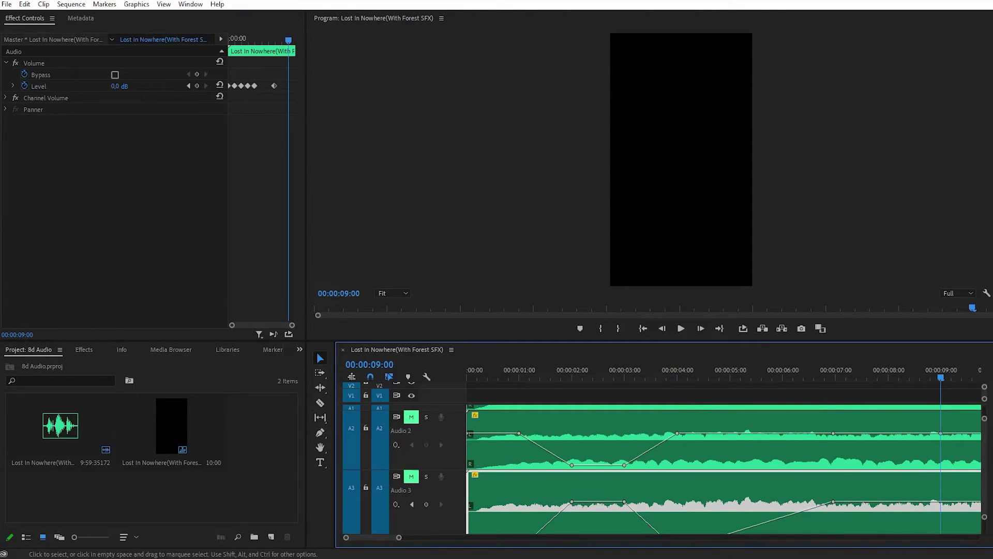
left_click(196, 85)
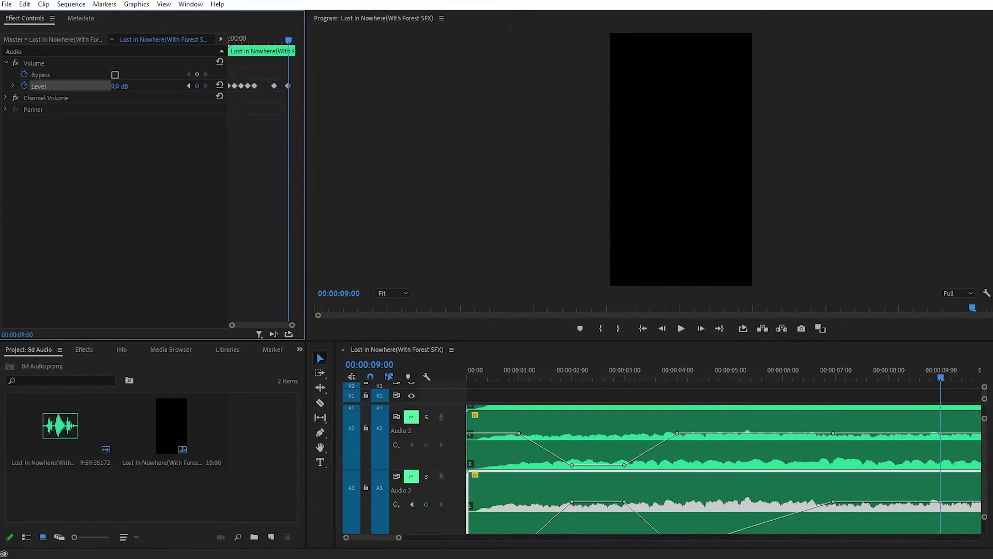
scroll(672, 466, "down", 1)
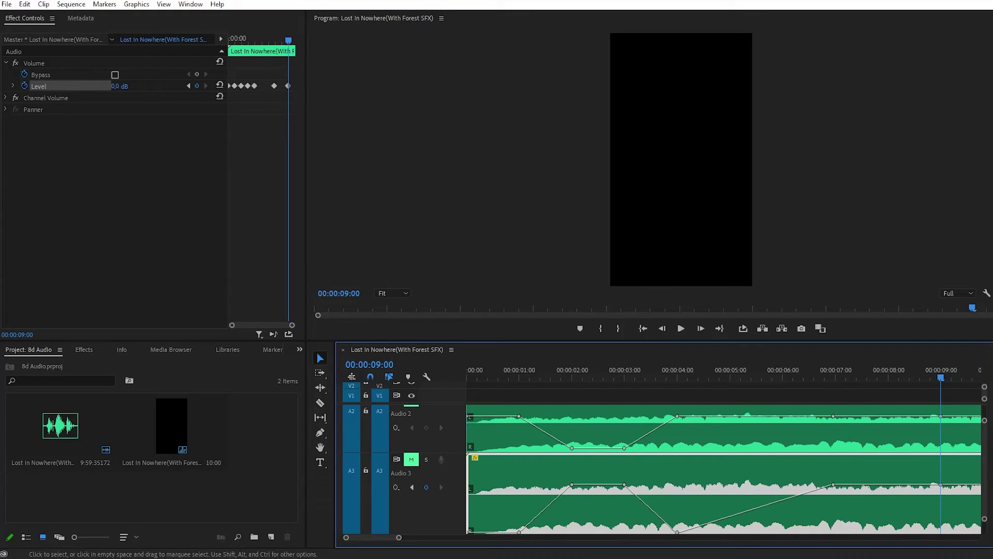
Move the last volume keyframes of the Audio 2 and Audio 3 clips from 00:00:09:00 back to about 00:00:07:21.
left_click_drag(941, 416, 881, 416)
left_click_drag(941, 377, 882, 378)
key("Left")
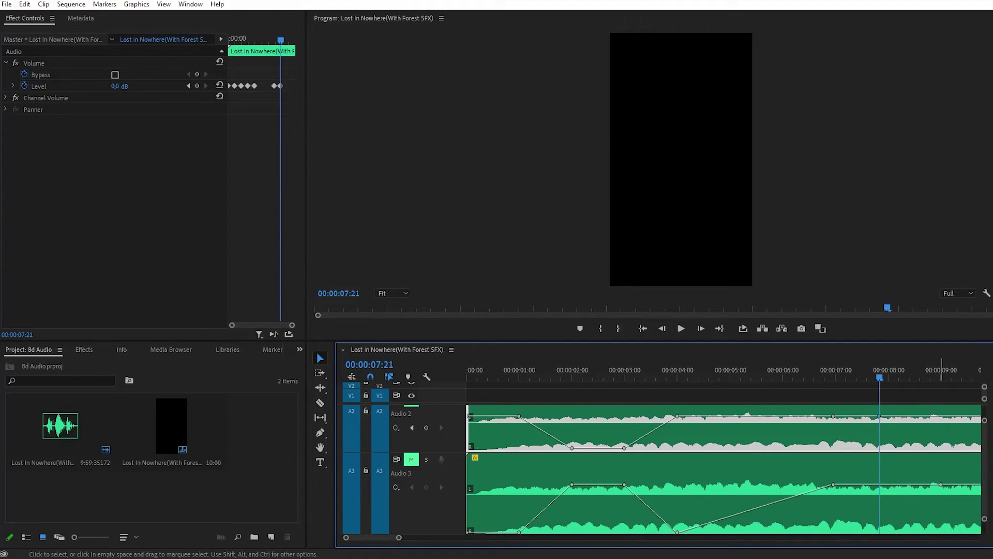
left_click_drag(941, 484, 880, 484)
Lower the Audio 3 keyframe at about seven seconds and the Audio 2 keyframe at 00:00:07:21 to -∞ dB.
left_click_drag(833, 485, 833, 533)
left_click_drag(833, 377, 880, 378)
left_click_drag(880, 446, 880, 451)
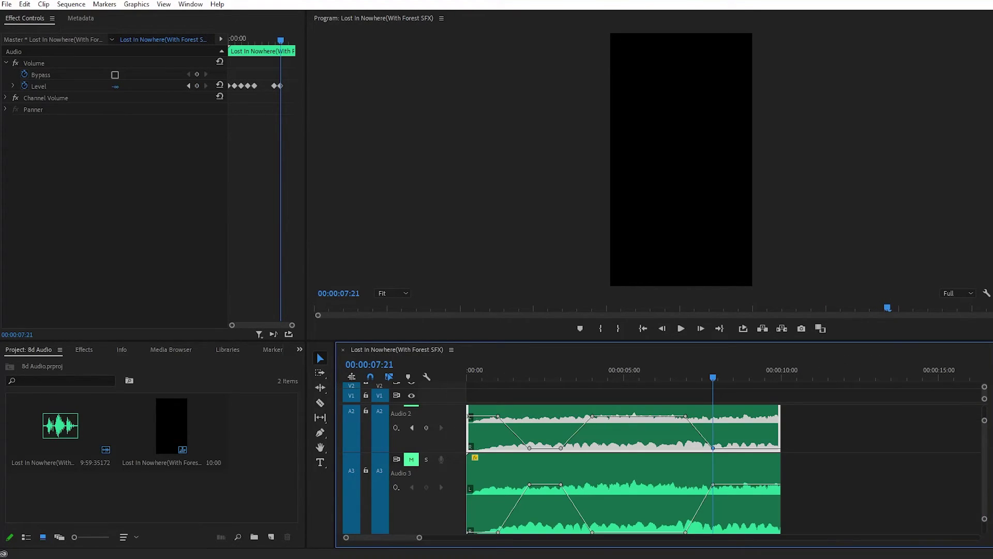
Return the playhead to the start of the sequence at 00:00:00:00.
scroll(725, 468, "up", 4)
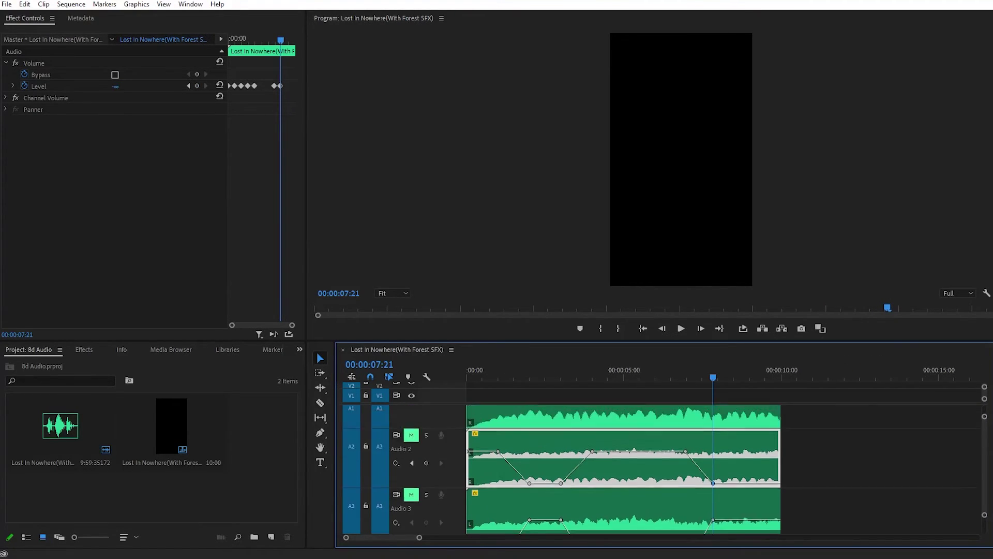
scroll(621, 466, "down", 2)
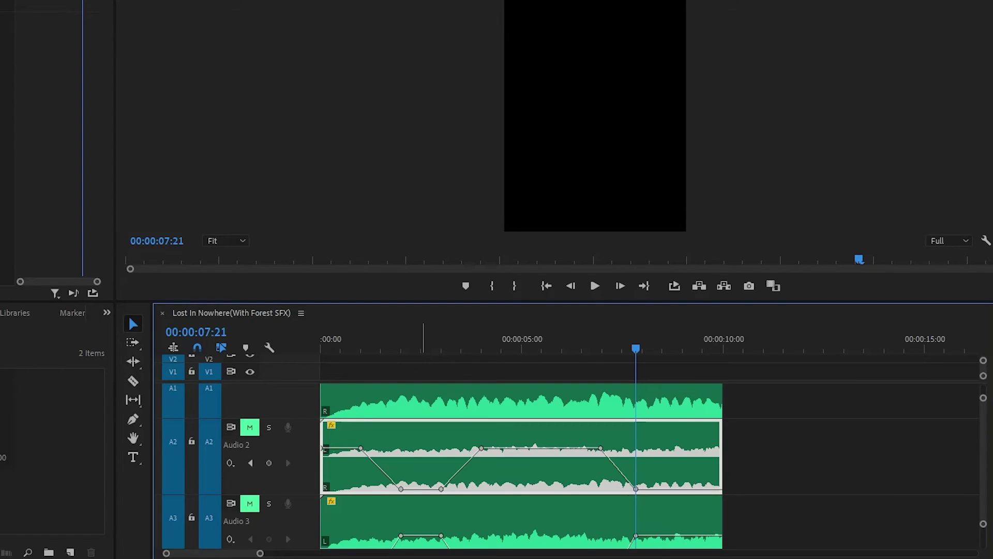
left_click_drag(423, 339, 321, 339)
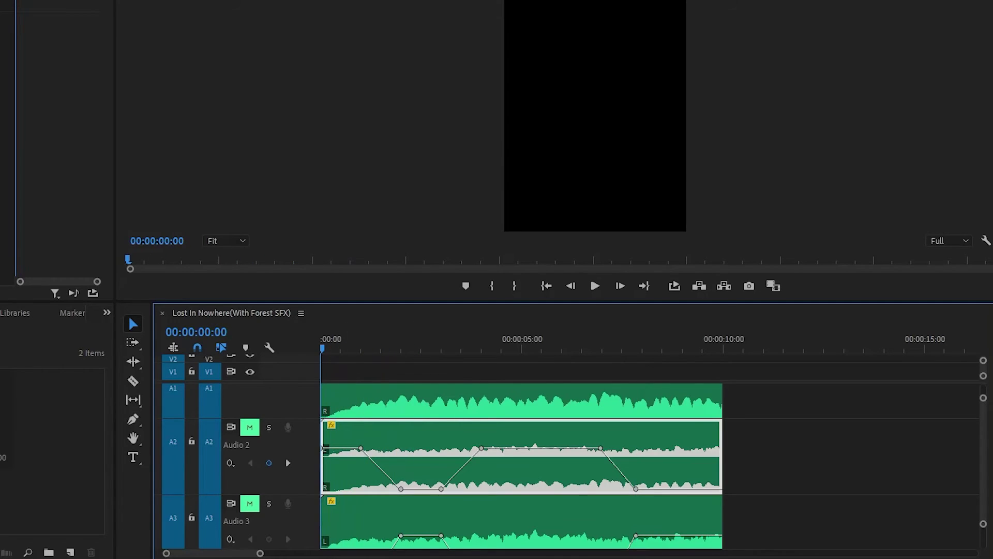
scroll(521, 466, "up", 5)
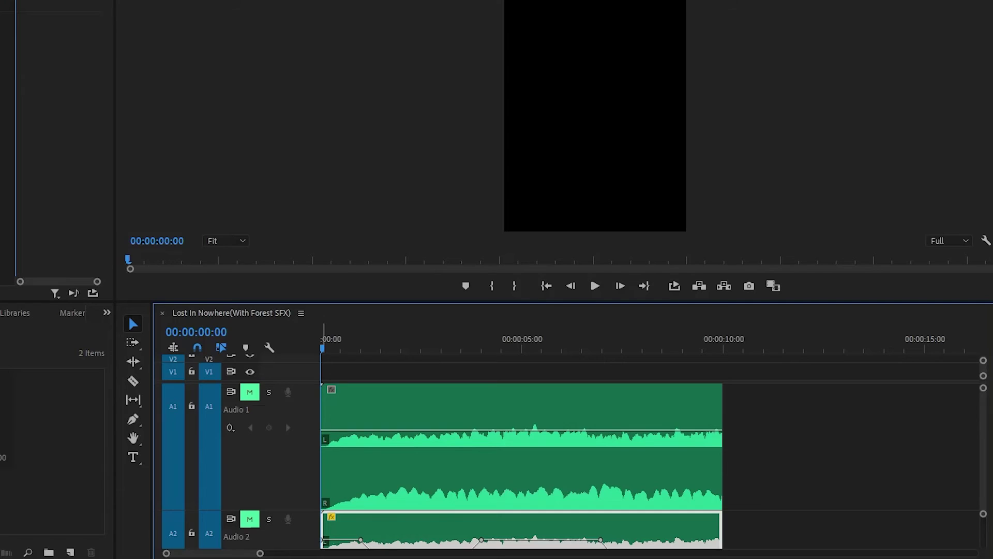
Unmute the Audio 2 track and play the sequence from the start.
left_click(250, 392)
key("space")
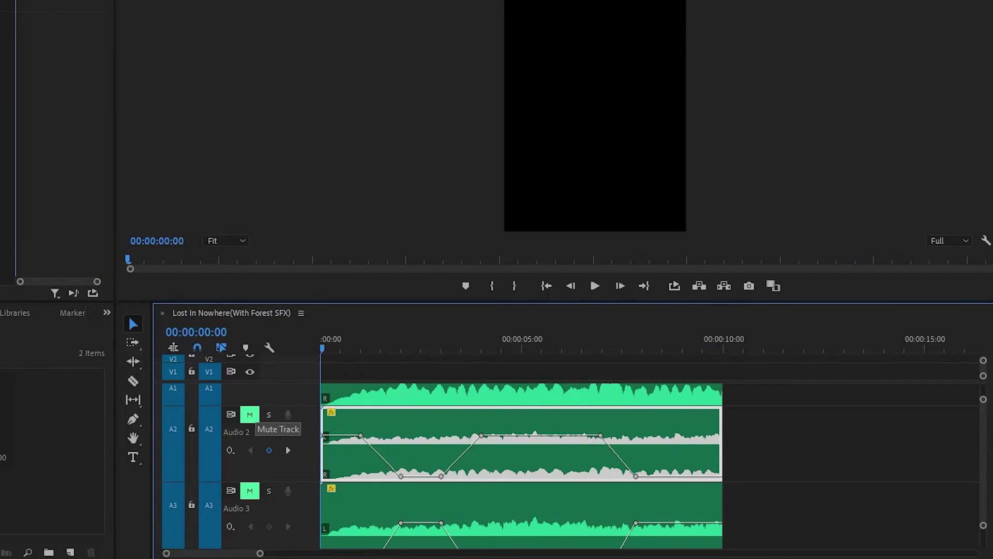
left_click(250, 415)
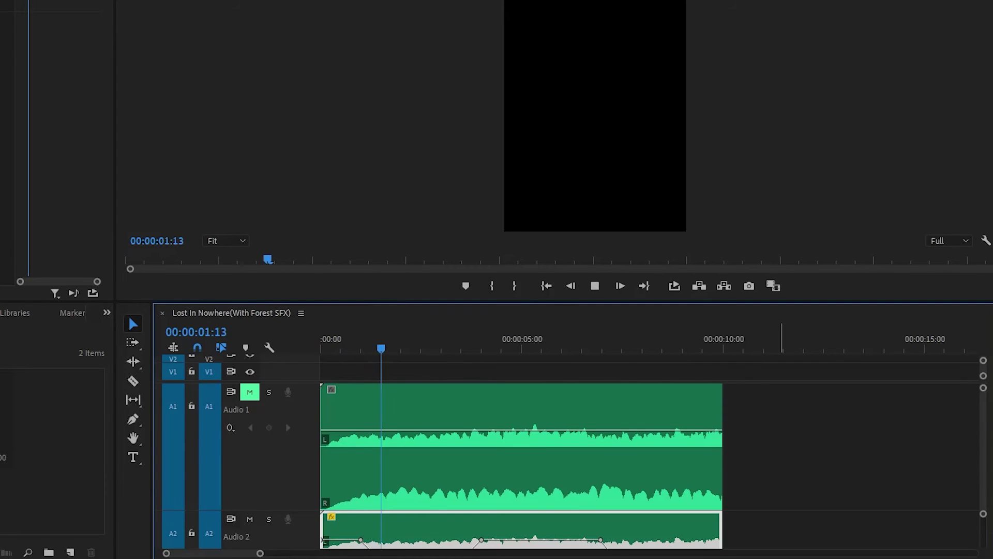